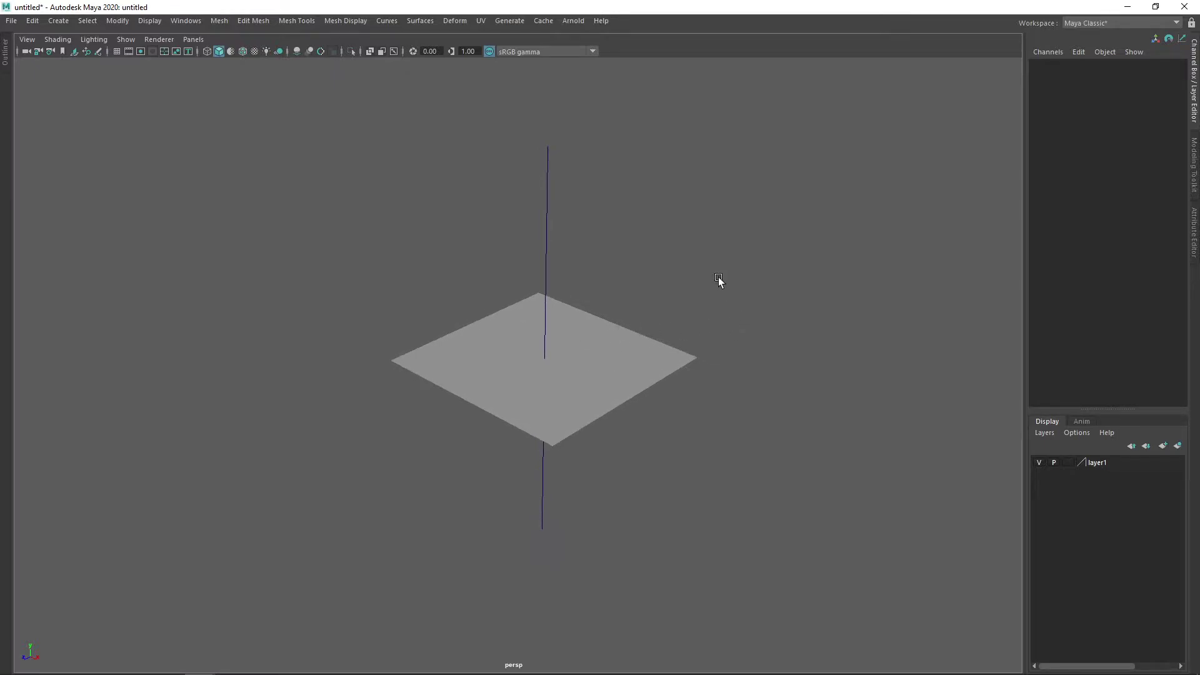
# - Write blue P1 and P2 labels below the equation, undoing stray underline and subscript strokes
pyautogui.keyDown('alt'); pyautogui.moveTo(707, 289); pyautogui.dragTo(680, 309, button='middle'); pyautogui.keyUp('alt')
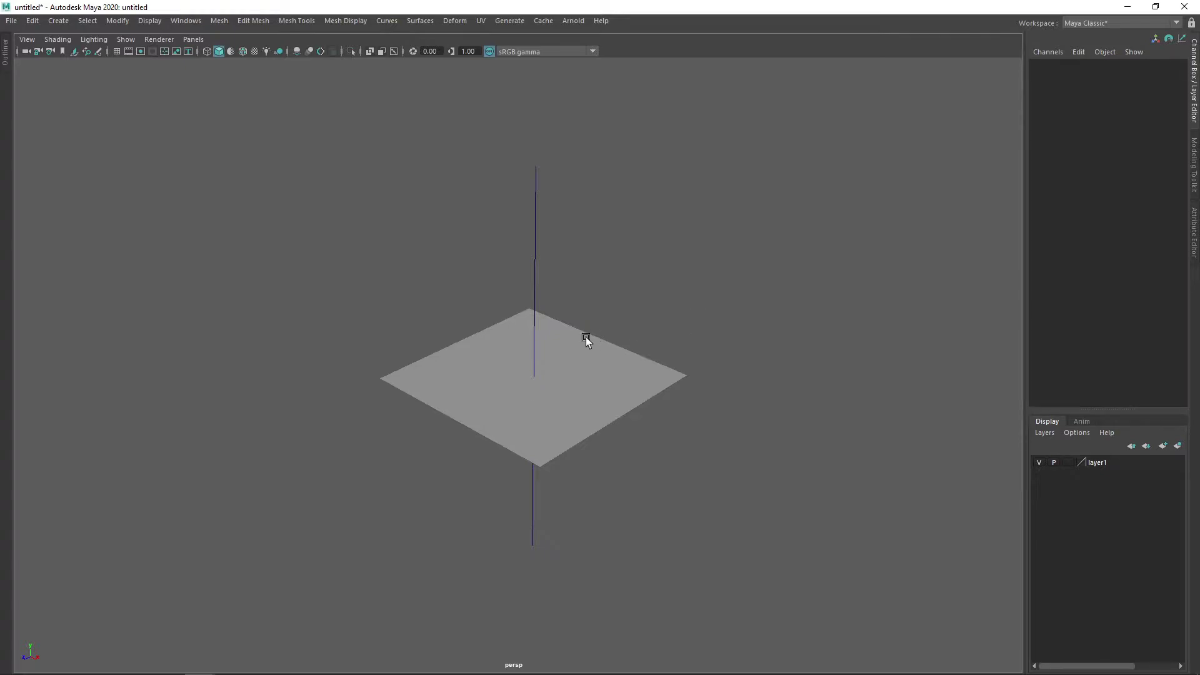
pyautogui.keyDown('alt'); pyautogui.moveTo(643, 327); pyautogui.dragTo(662, 335, button='middle'); pyautogui.keyUp('alt')
pyautogui.keyDown('alt'); pyautogui.moveTo(662, 335); pyautogui.dragTo(661, 338); pyautogui.keyUp('alt')
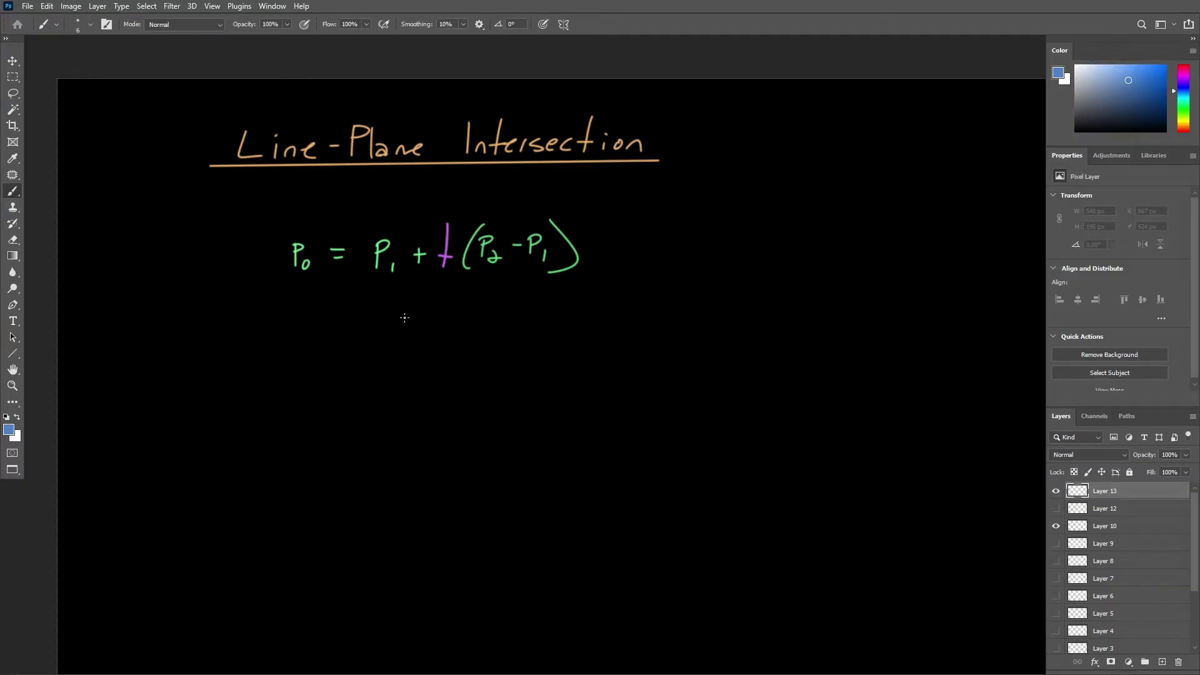
pyautogui.moveTo(333, 294)
pyautogui.mouseDown()
pyautogui.moveTo(439, 290)
pyautogui.moveTo(461, 334)
pyautogui.mouseUp()
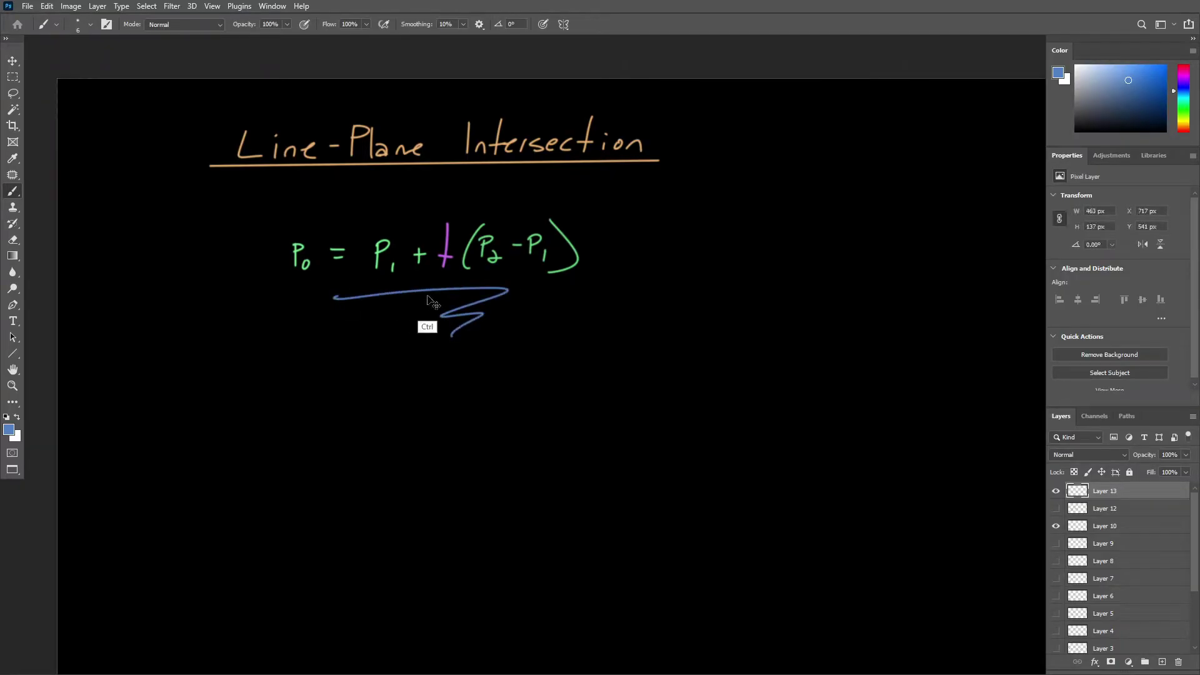
pyautogui.hotkey('ctrl', 'z')
pyautogui.hotkey('ctrl', 'z')
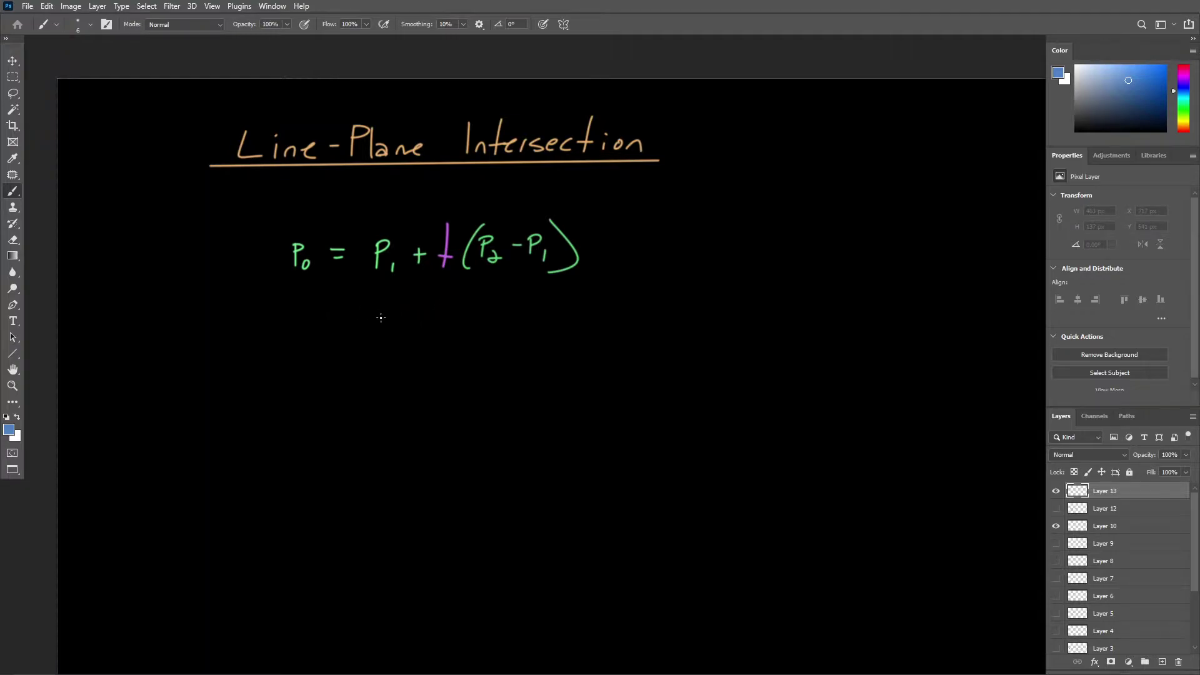
pyautogui.keyDown('alt'); pyautogui.scroll(1, 378, 320); pyautogui.keyUp('alt')
pyautogui.moveTo(381, 294); pyautogui.dragTo(410, 311)
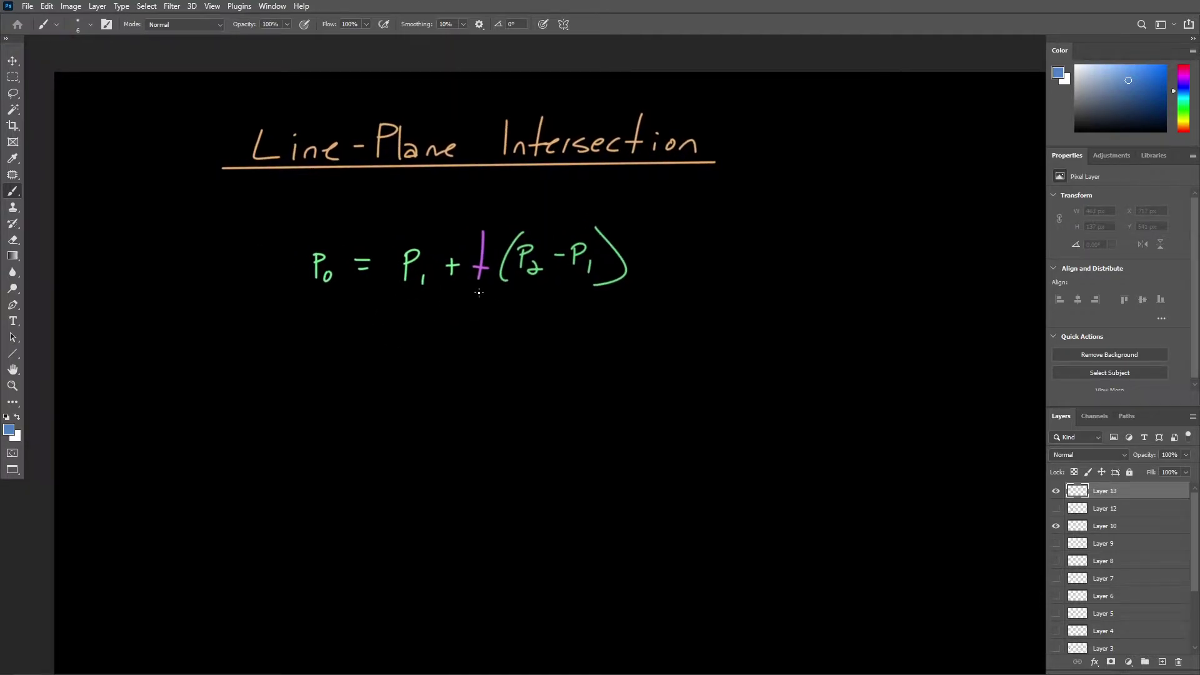
pyautogui.moveTo(474, 289); pyautogui.dragTo(475, 314)
pyautogui.hotkey('ctrl', 'z')
pyautogui.moveTo(344, 366); pyautogui.dragTo(355, 401)
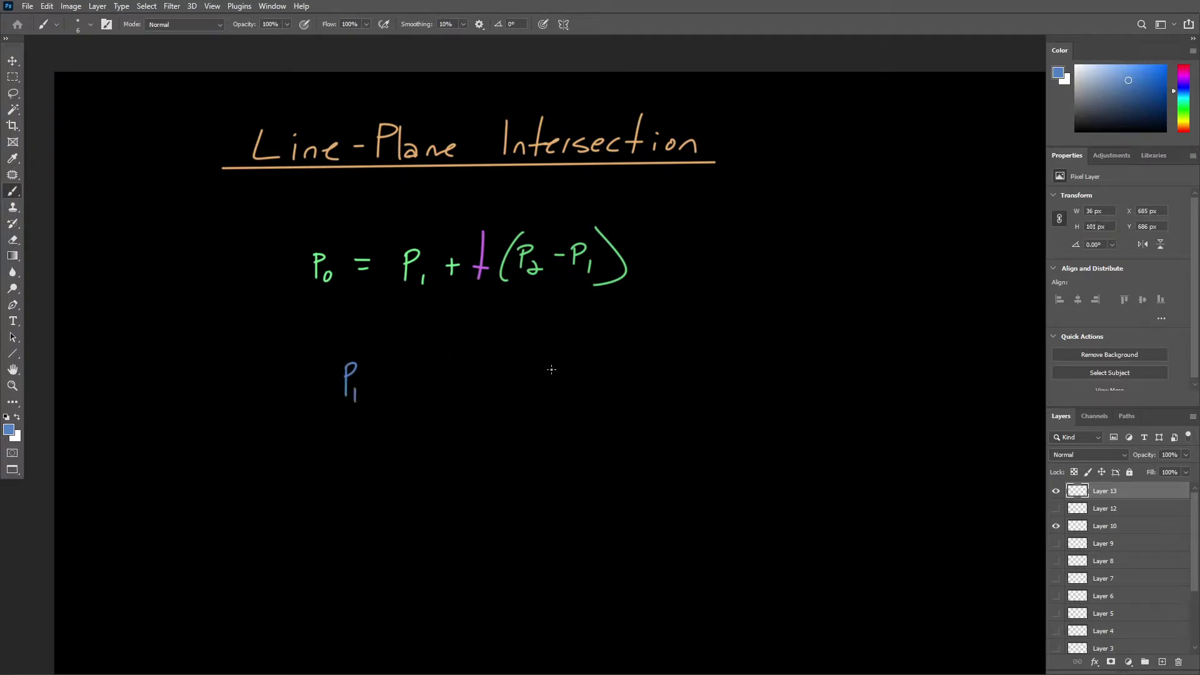
pyautogui.moveTo(557, 362)
pyautogui.mouseDown()
pyautogui.moveTo(557, 388)
pyautogui.moveTo(558, 375)
pyautogui.moveTo(582, 391)
pyautogui.mouseUp()
# - Paint a dot beside P1 and P2 and join them with a straight blue line
pyautogui.moveTo(377, 364); pyautogui.dragTo(376, 369)
pyautogui.moveTo(538, 355); pyautogui.dragTo(539, 357)
pyautogui.keyDown('shift'); pyautogui.click(377, 367); pyautogui.keyUp('shift')
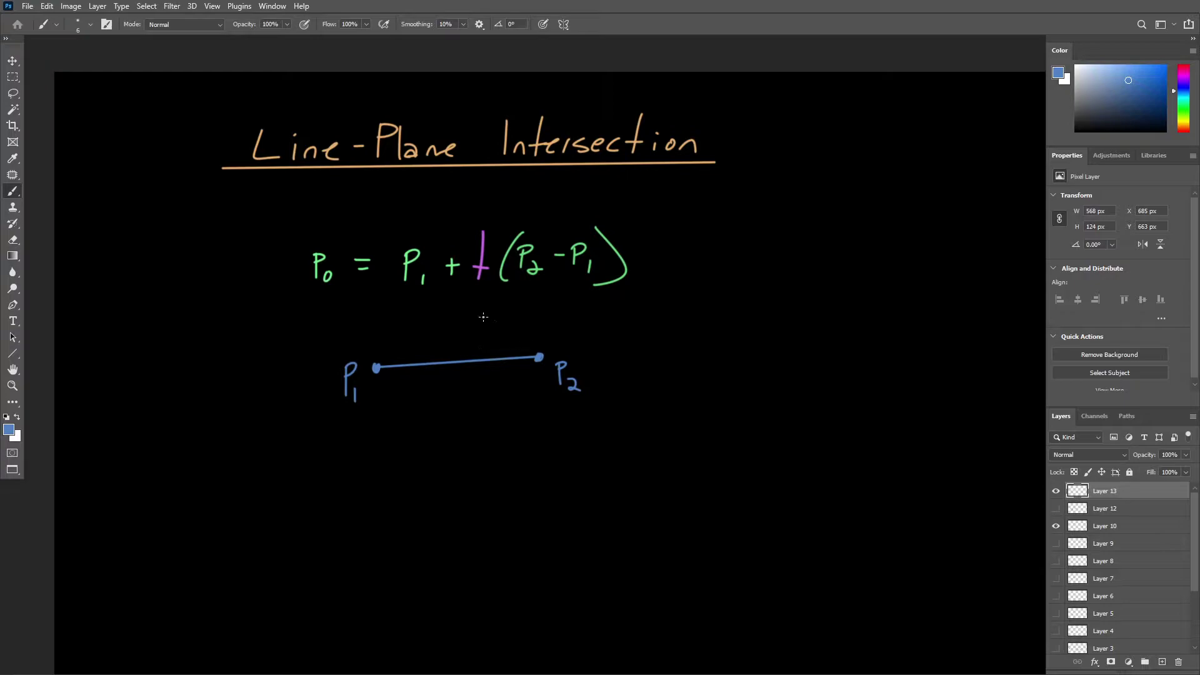
pyautogui.keyDown('alt'); pyautogui.scroll(2, 485, 324); pyautogui.keyUp('alt')
# - Sample the purple of t, mark dots on the segment and label the middle one t=0.5
pyautogui.keyDown('alt'); pyautogui.click(489, 253); pyautogui.keyUp('alt')
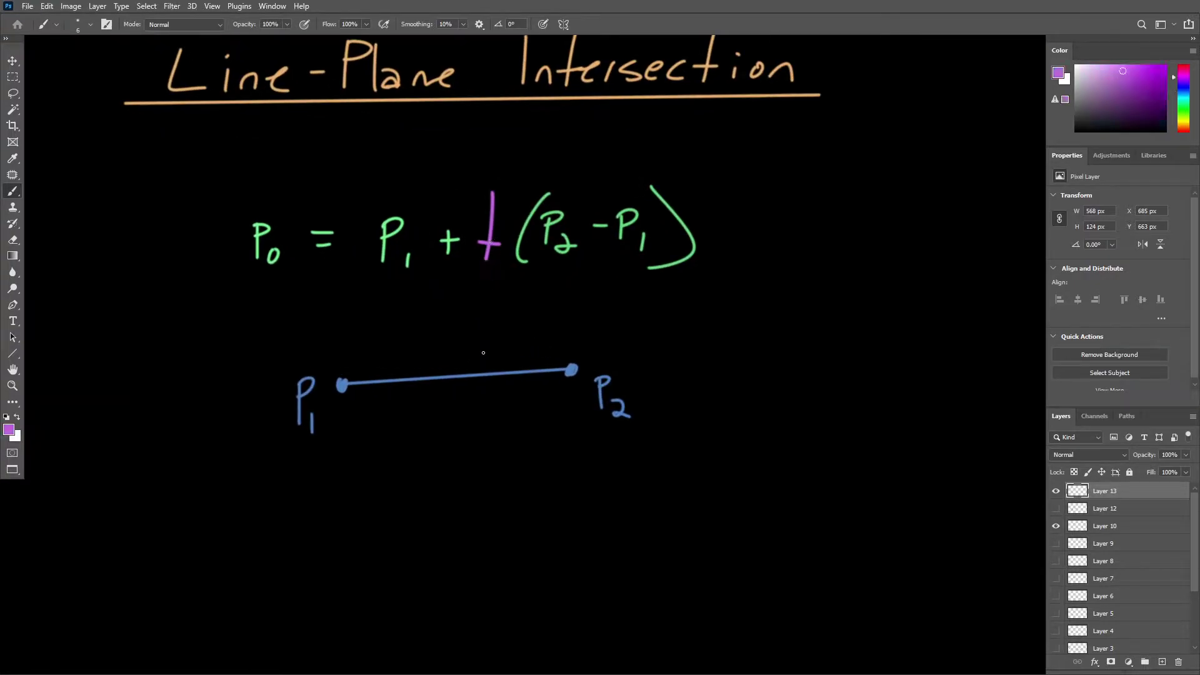
pyautogui.click(388, 379)
pyautogui.hotkey('ctrl', 'z')
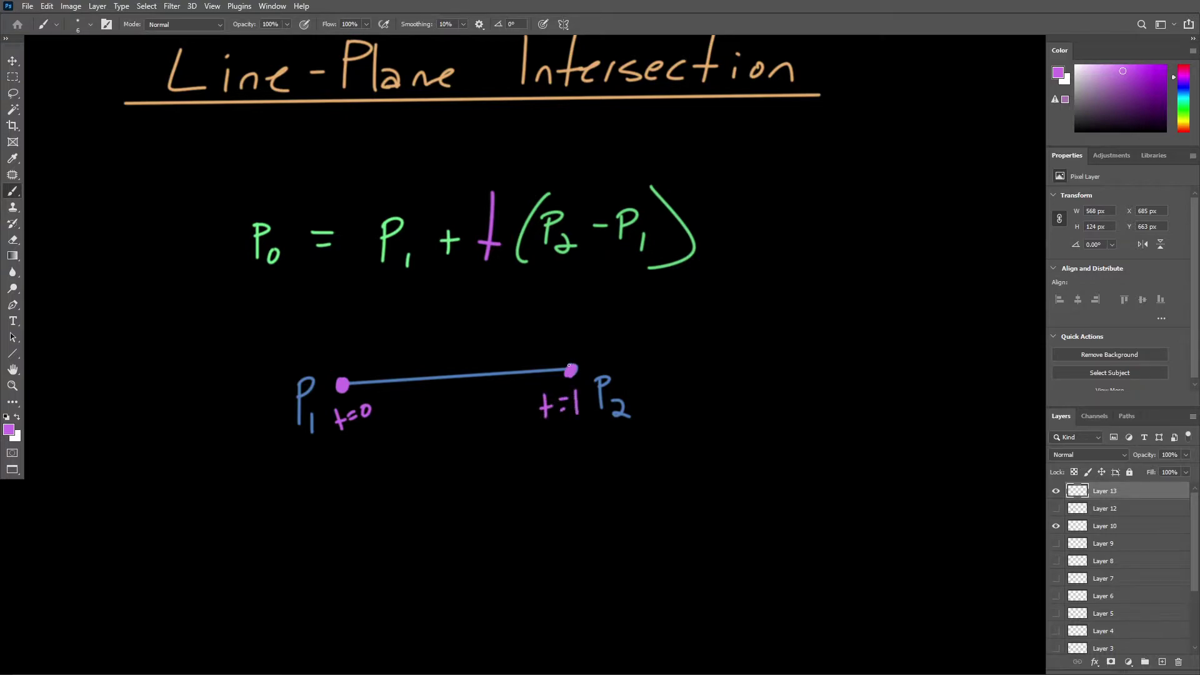
pyautogui.moveTo(569, 365)
pyautogui.mouseDown()
pyautogui.moveTo(544, 382)
pyautogui.moveTo(488, 371)
pyautogui.moveTo(467, 417)
pyautogui.moveTo(490, 397)
pyautogui.mouseUp()
pyautogui.moveTo(482, 410); pyautogui.dragTo(491, 406)
pyautogui.moveTo(505, 396); pyautogui.dragTo(515, 400)
pyautogui.moveTo(516, 385); pyautogui.dragTo(526, 382)
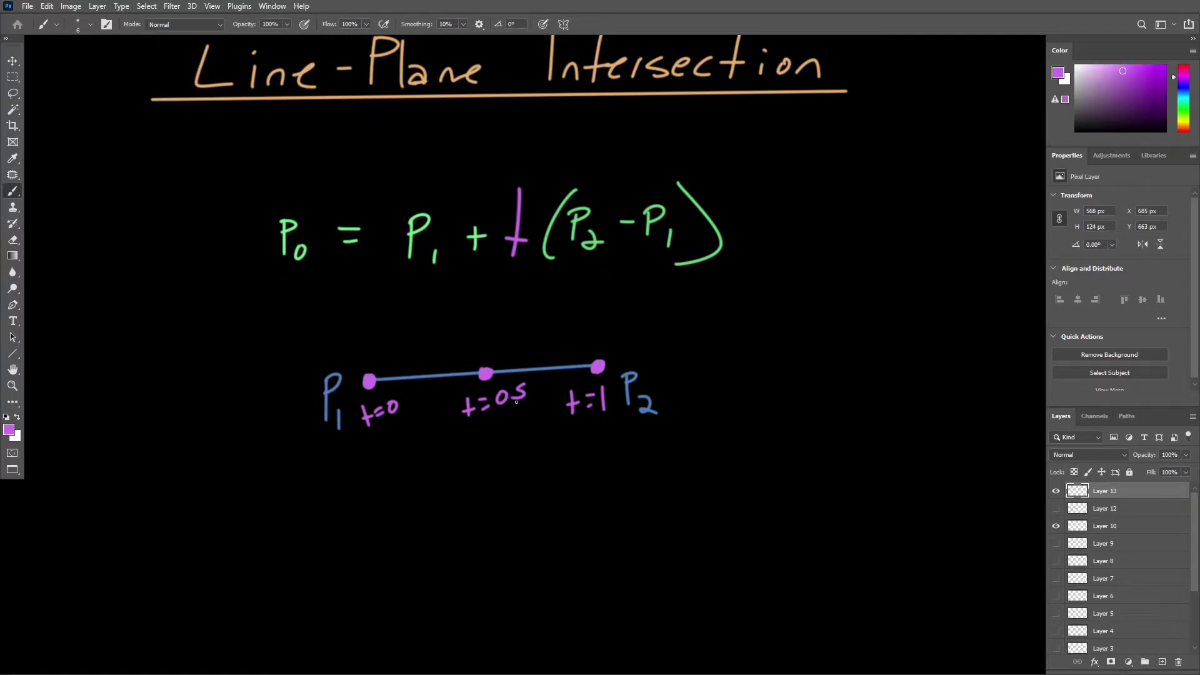
# - Extend the line straight right past P2 and finish it with an arrowhead
pyautogui.keyDown('alt'); pyautogui.scroll(-2, 646, 350); pyautogui.keyUp('alt')
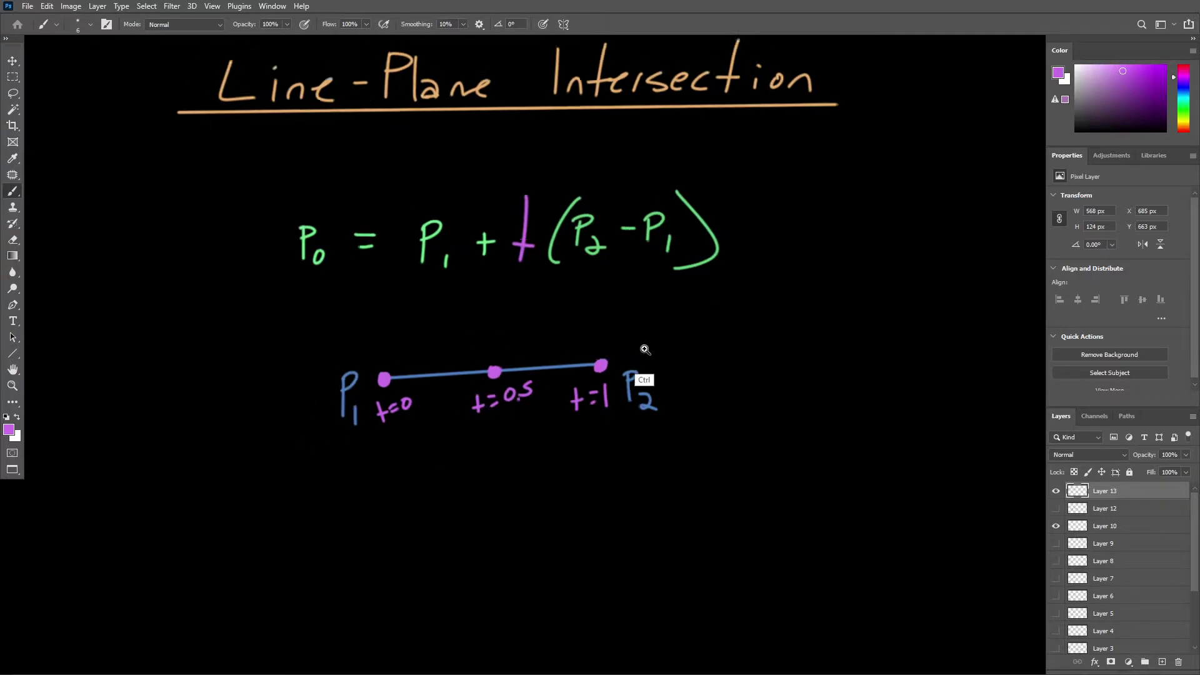
pyautogui.moveTo(637, 323)
pyautogui.mouseDown()
pyautogui.moveTo(699, 382)
pyautogui.moveTo(665, 389)
pyautogui.mouseUp()
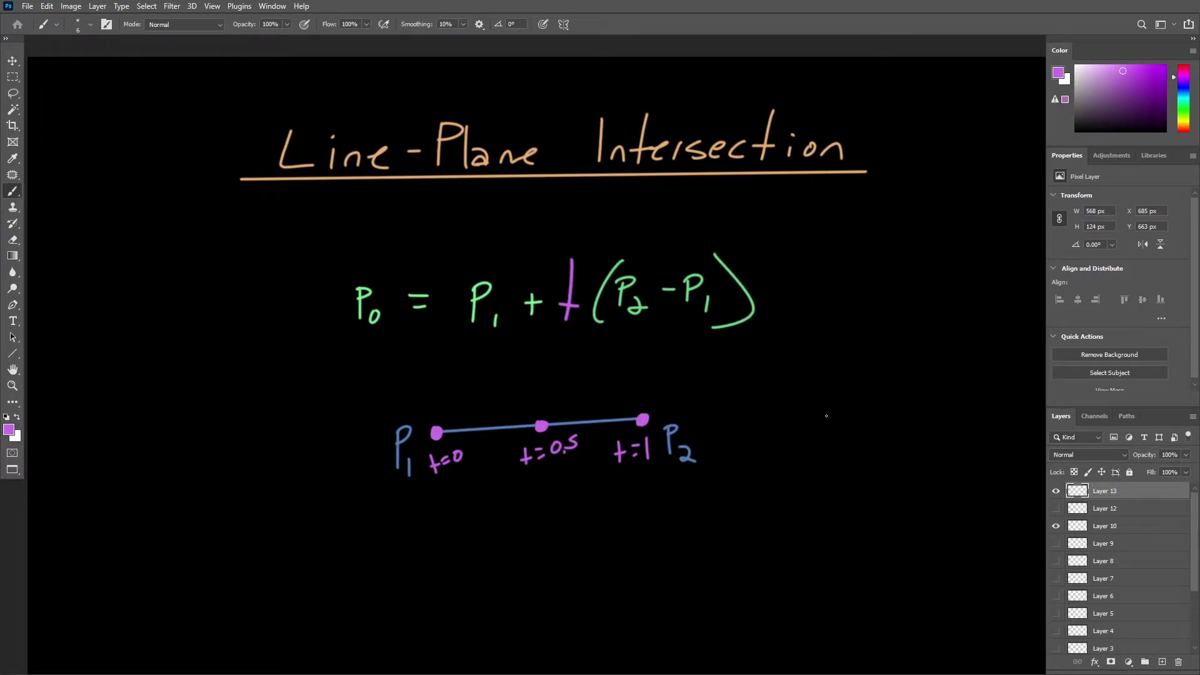
pyautogui.keyDown('shift'); pyautogui.click(801, 410); pyautogui.keyUp('shift')
pyautogui.moveTo(793, 401); pyautogui.dragTo(793, 425)
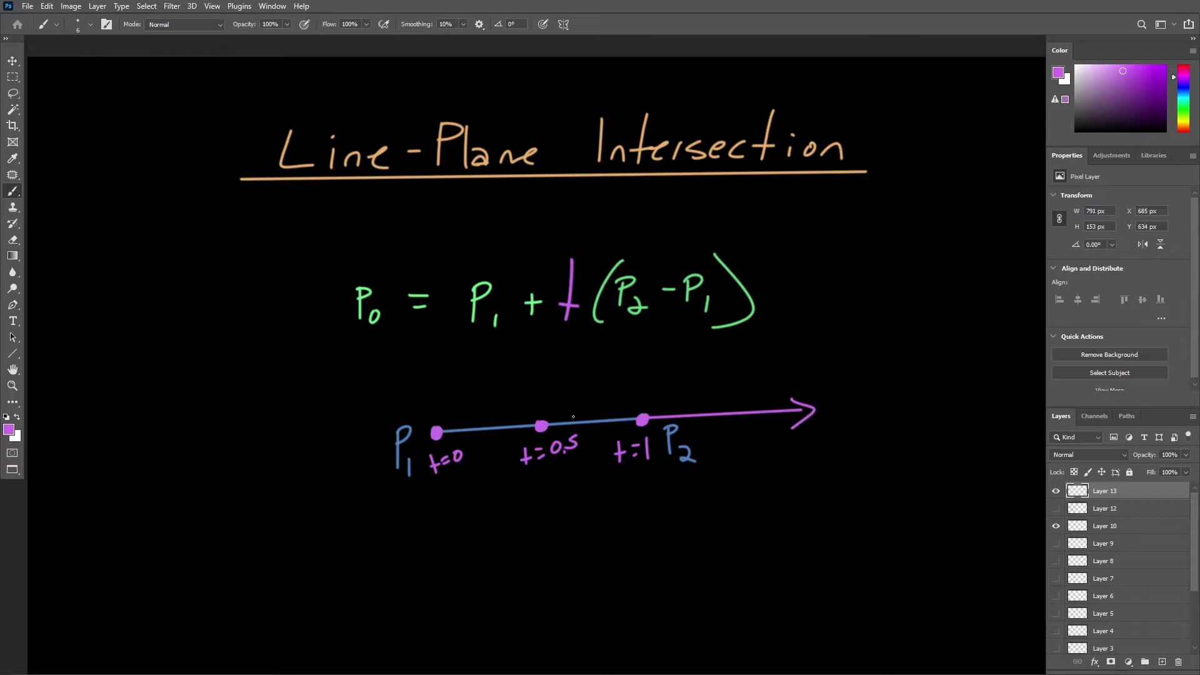
pyautogui.moveTo(667, 419)
pyautogui.mouseDown()
pyautogui.moveTo(710, 458)
pyautogui.moveTo(664, 420)
pyautogui.mouseUp()
pyautogui.hotkey('ctrl', 'z')
# - Extend the line straight left past P1 with an arrowhead on its left end
pyautogui.keyDown('shift'); pyautogui.click(293, 448); pyautogui.keyUp('shift')
pyautogui.moveTo(295, 438)
pyautogui.mouseDown()
pyautogui.moveTo(285, 446)
pyautogui.moveTo(304, 465)
pyautogui.mouseUp()
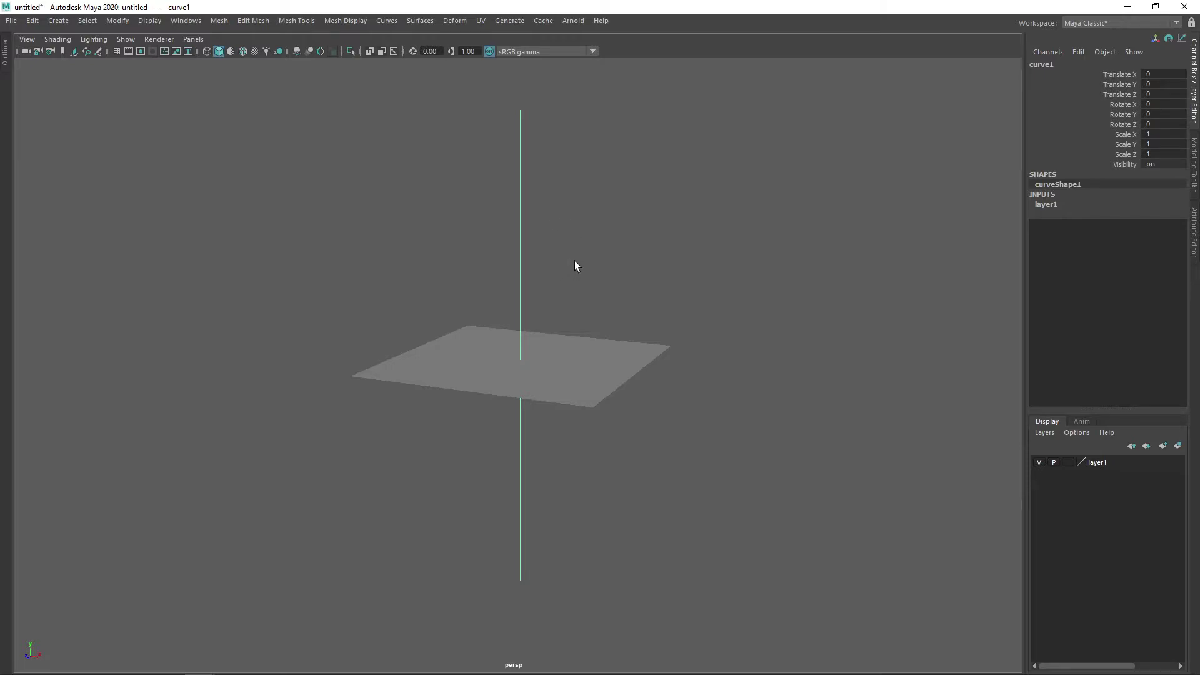
pyautogui.moveTo(581, 279)
pyautogui.keyDown('alt'); pyautogui.mouseDown()
pyautogui.moveTo(571, 295)
pyautogui.moveTo(568, 285)
pyautogui.mouseUp(); pyautogui.keyUp('alt')
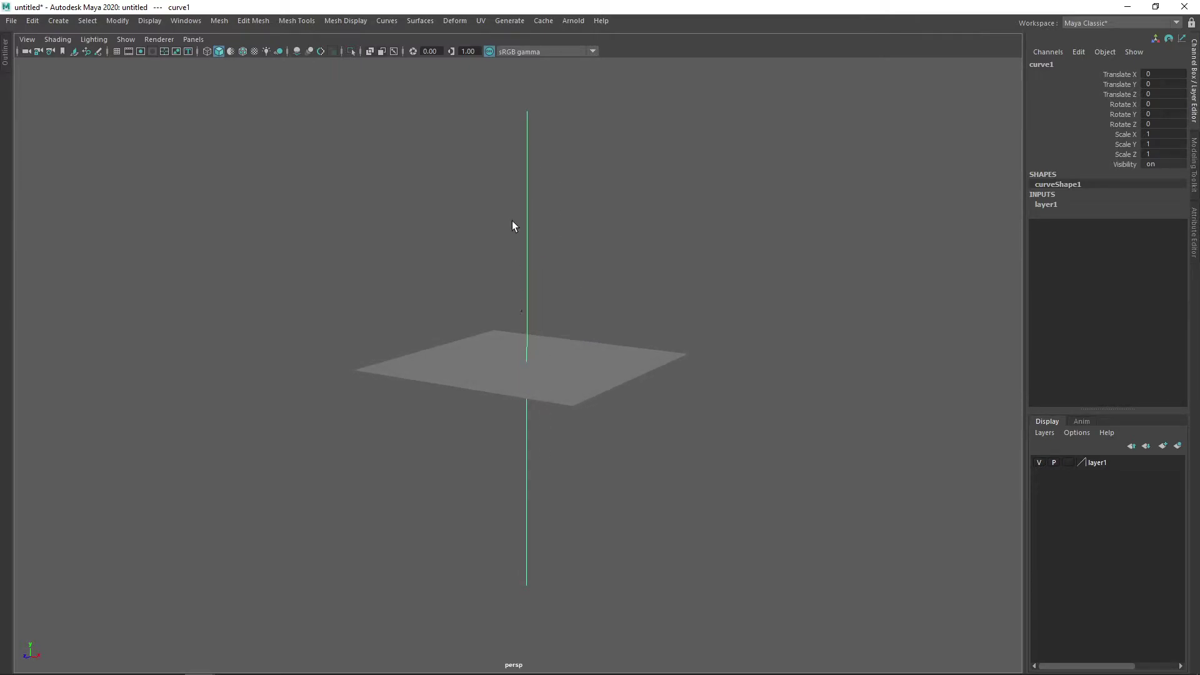
# - Orbit and dolly the Maya camera around the plane until curve1 stands straight
pyautogui.keyDown('alt'); pyautogui.moveTo(554, 329); pyautogui.dragTo(542, 336); pyautogui.keyUp('alt')
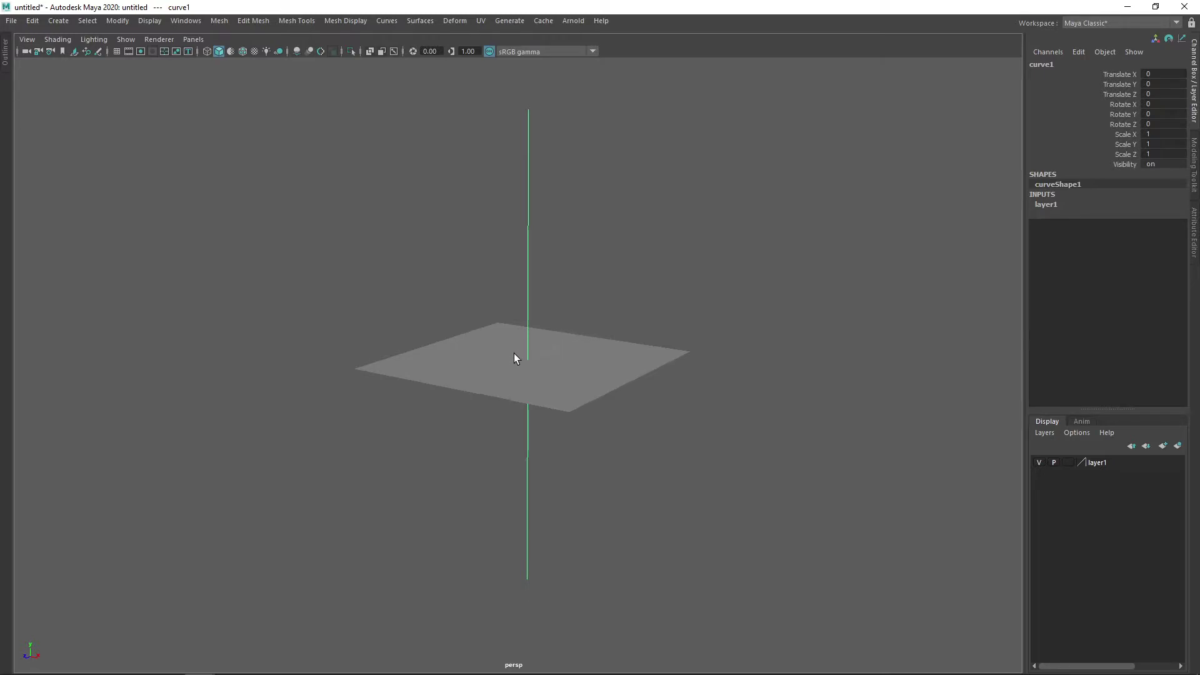
pyautogui.keyDown('alt'); pyautogui.moveTo(535, 349); pyautogui.dragTo(563, 356, button='right'); pyautogui.keyUp('alt')
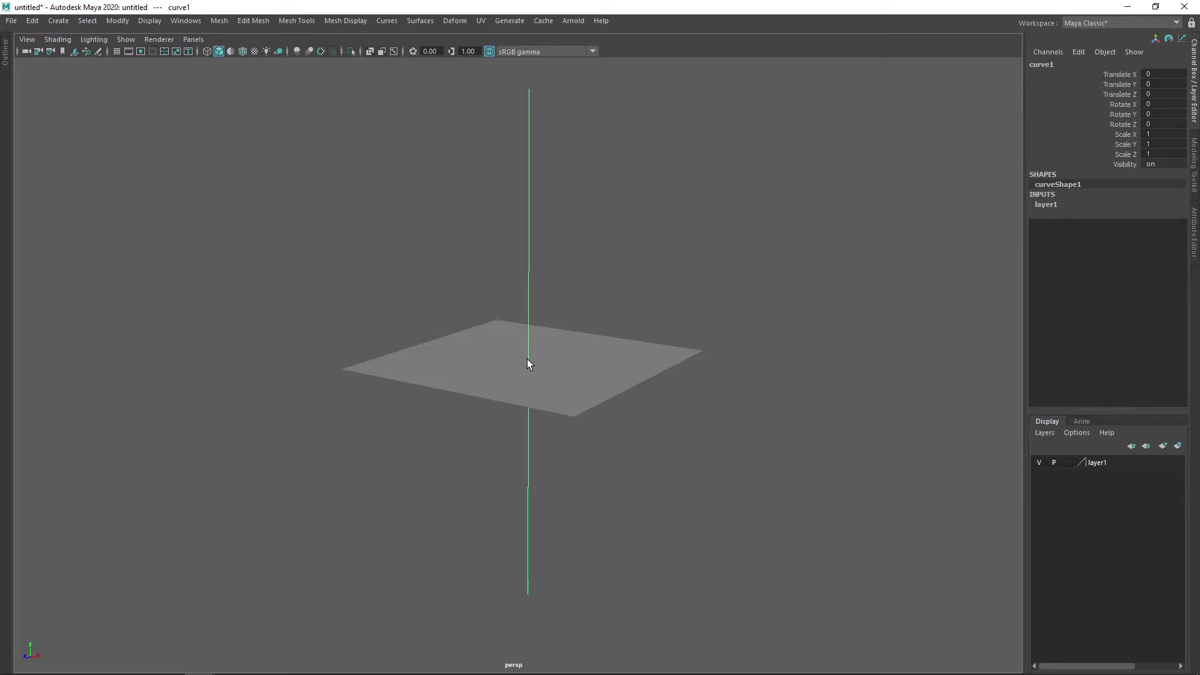
pyautogui.keyDown('alt'); pyautogui.moveTo(562, 351); pyautogui.dragTo(556, 358, button='middle'); pyautogui.keyUp('alt')
pyautogui.keyDown('alt'); pyautogui.moveTo(547, 349); pyautogui.dragTo(575, 346, button='right'); pyautogui.keyUp('alt')
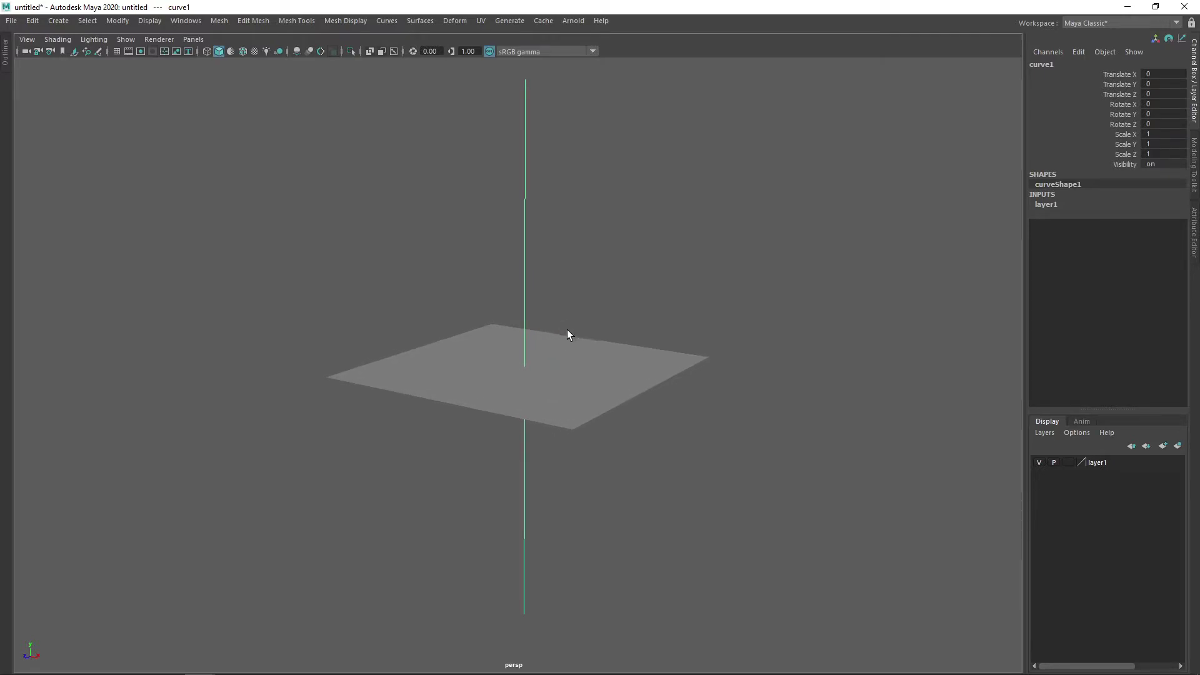
pyautogui.keyDown('alt'); pyautogui.moveTo(562, 335); pyautogui.dragTo(569, 304); pyautogui.keyUp('alt')
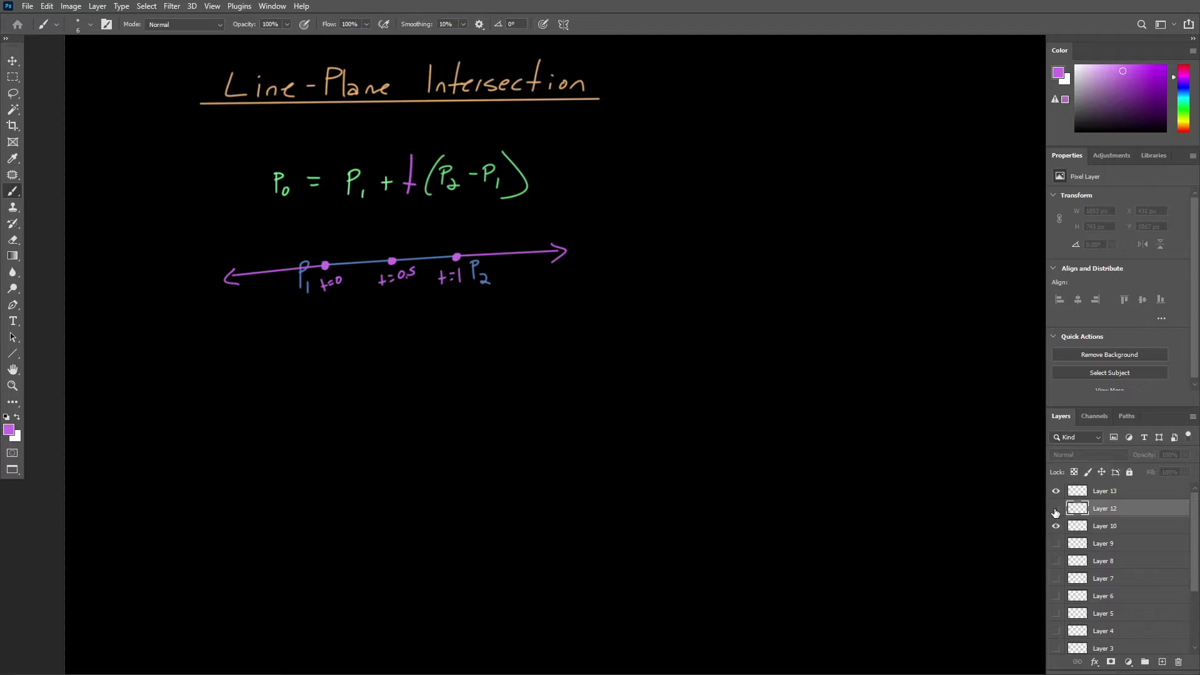
# - Reveal Layer 12's plane-equation derivation and add a new empty annotation layer
pyautogui.click(1055, 508)
pyautogui.moveTo(739, 368); pyautogui.dragTo(727, 371)
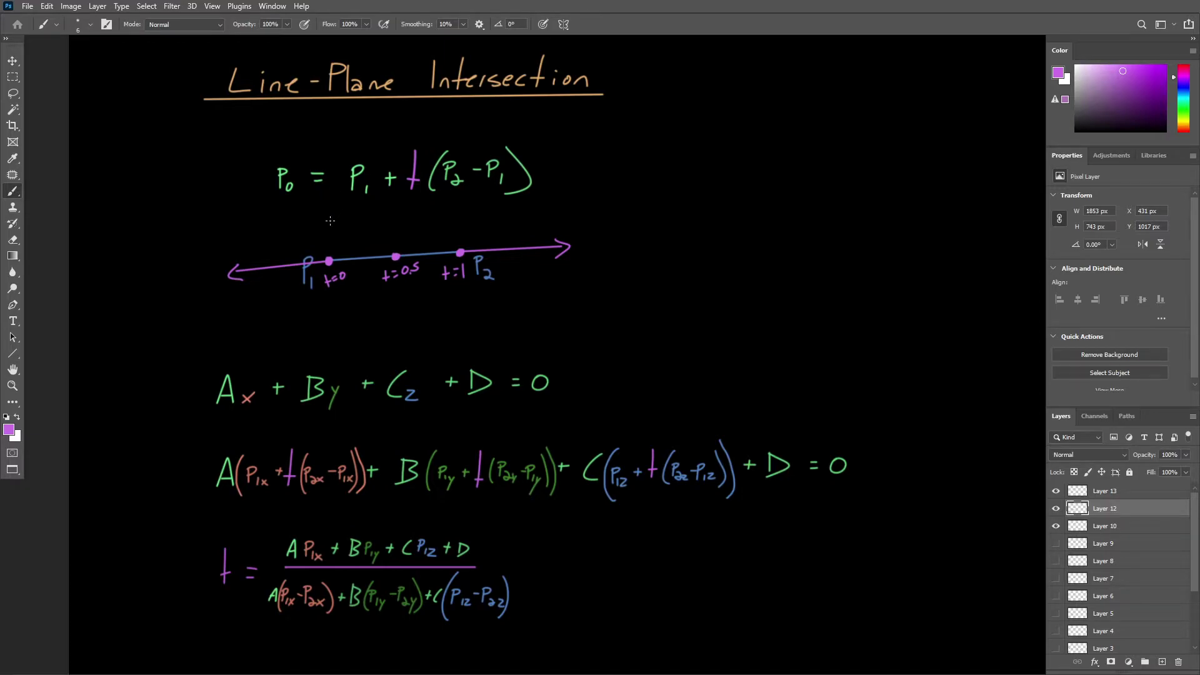
pyautogui.hotkey('ctrl', 'shift', 'alt', 'n')
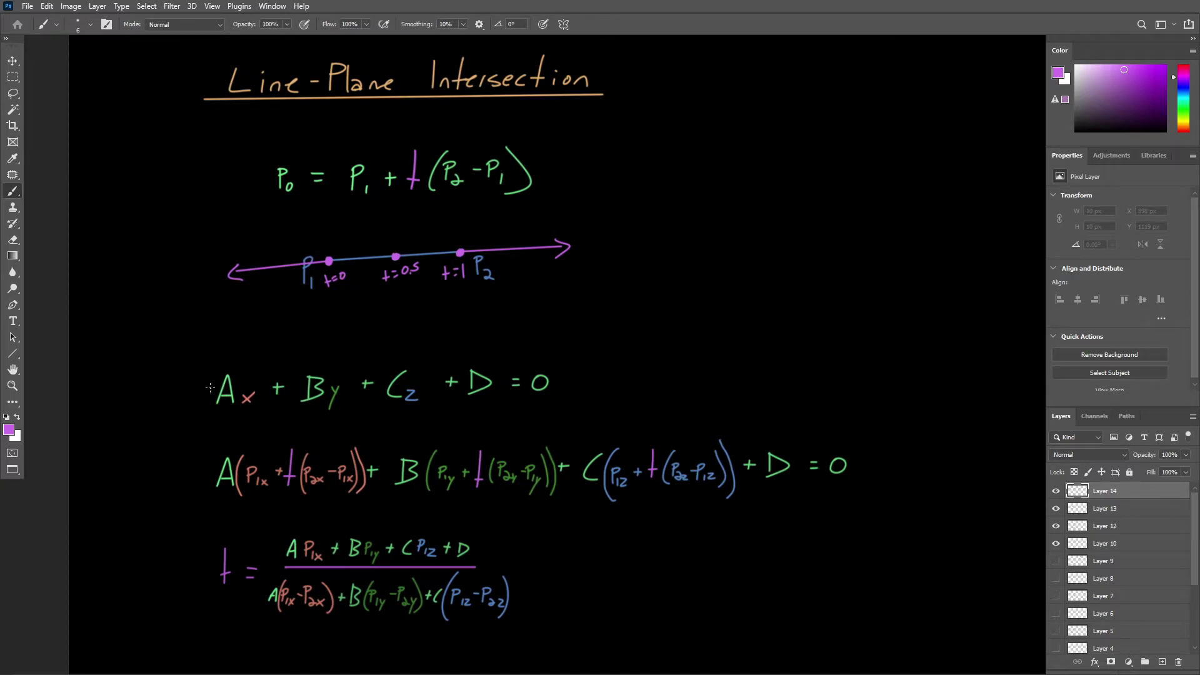
# - Underline the x, y and z in Ax + By + Cz + D = 0, discarding trial coefficient circles
pyautogui.moveTo(220, 368)
pyautogui.mouseDown()
pyautogui.moveTo(229, 413)
pyautogui.moveTo(211, 374)
pyautogui.mouseUp()
pyautogui.moveTo(303, 381)
pyautogui.mouseDown()
pyautogui.moveTo(294, 393)
pyautogui.moveTo(302, 373)
pyautogui.mouseUp()
pyautogui.moveTo(394, 363)
pyautogui.mouseDown()
pyautogui.moveTo(394, 408)
pyautogui.moveTo(410, 360)
pyautogui.moveTo(393, 360)
pyautogui.mouseUp()
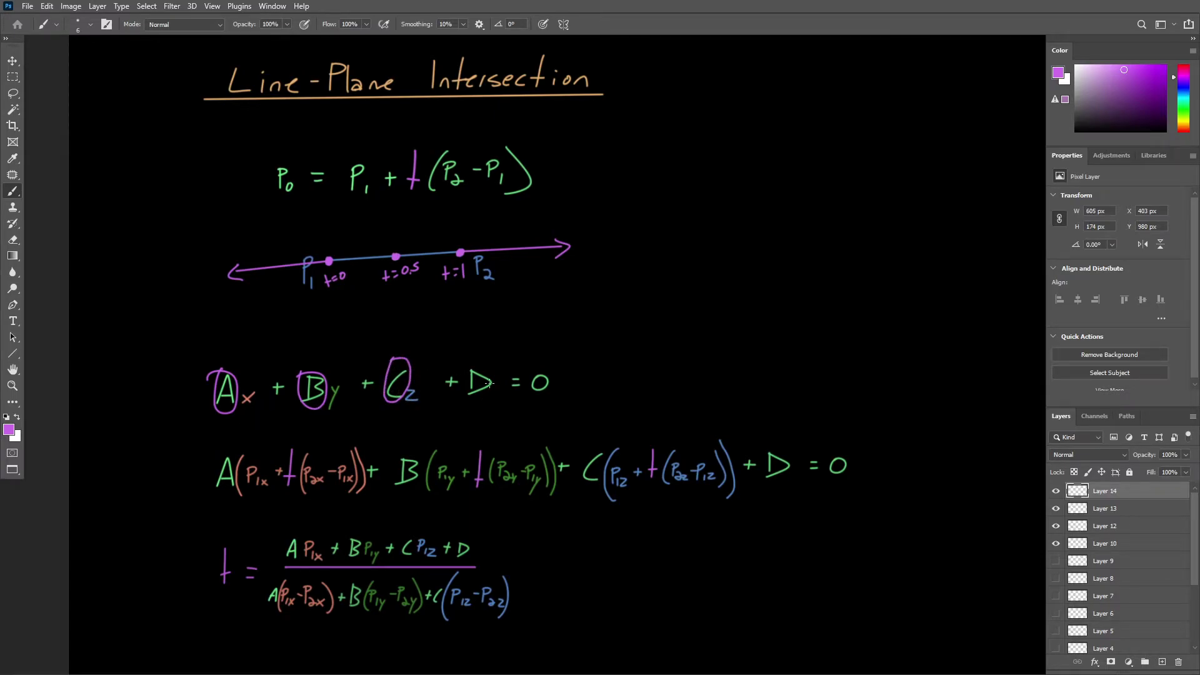
pyautogui.moveTo(481, 360)
pyautogui.mouseDown()
pyautogui.moveTo(478, 405)
pyautogui.moveTo(475, 365)
pyautogui.mouseUp()
pyautogui.hotkey('ctrl', 'z')
pyautogui.hotkey('ctrl', 'z')
pyautogui.hotkey('ctrl', 'z')
pyautogui.hotkey('ctrl', 'z')
pyautogui.hotkey('ctrl', 'z')
pyautogui.hotkey('ctrl', 'z')
pyautogui.hotkey('ctrl', 'z')
pyautogui.hotkey('ctrl', 'z')
pyautogui.hotkey('ctrl', 'z')
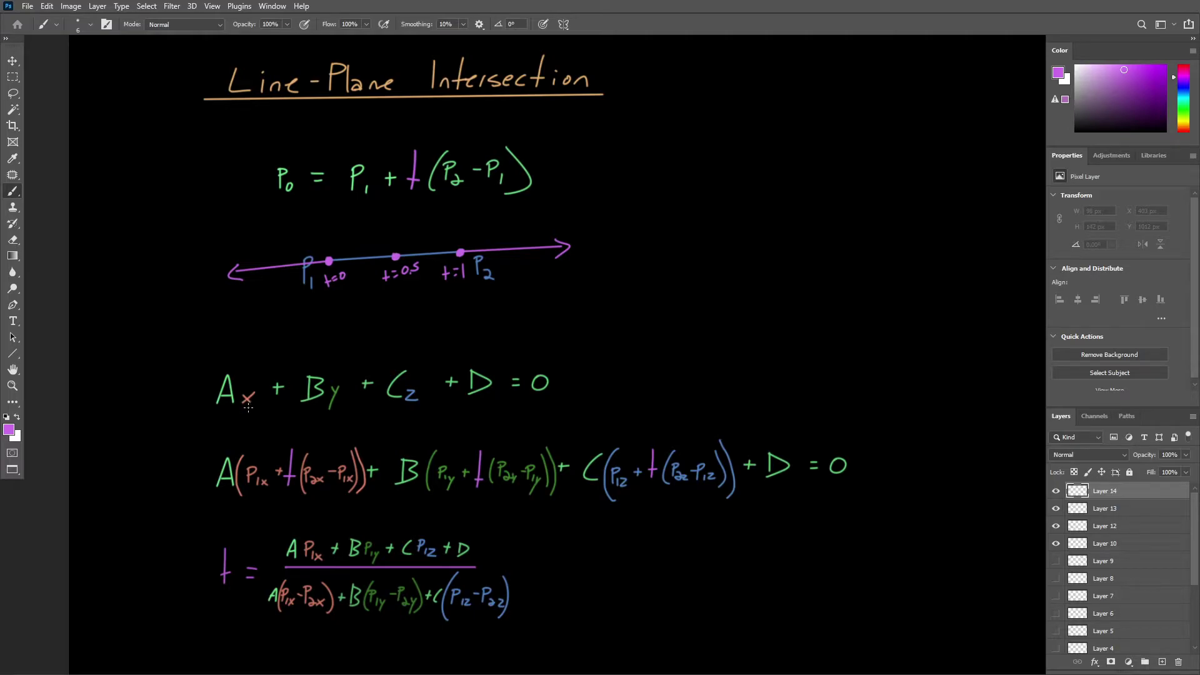
pyautogui.moveTo(241, 410); pyautogui.dragTo(250, 409)
pyautogui.moveTo(328, 413); pyautogui.dragTo(417, 409)
pyautogui.hotkey('ctrl', 'z')
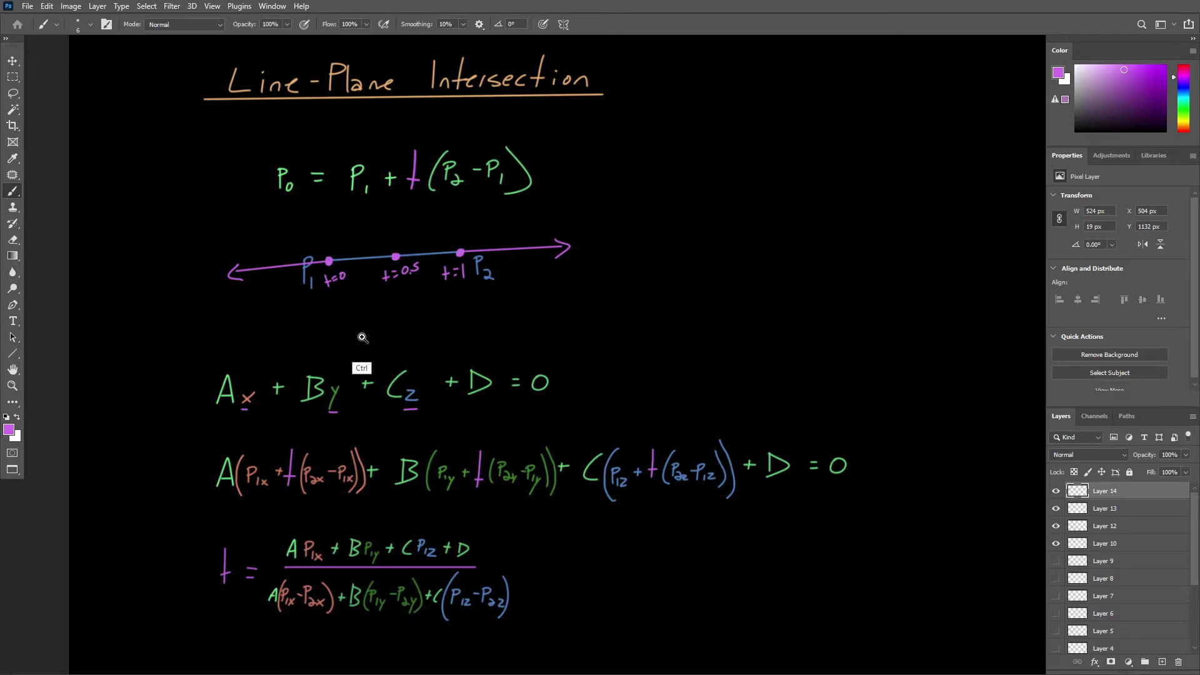
pyautogui.keyDown('ctrl'); pyautogui.moveTo(370, 342); pyautogui.dragTo(374, 348); pyautogui.keyUp('ctrl')
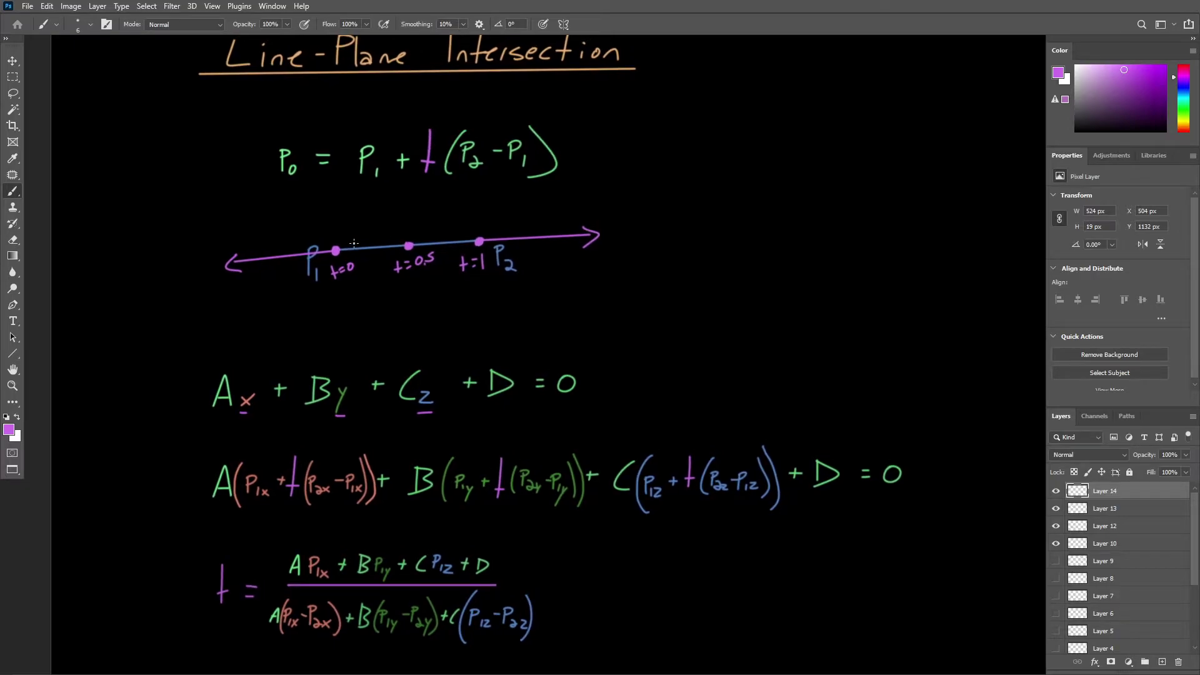
# - Bracket the P1 + t(P2 - P1) part of the line equation
pyautogui.moveTo(348, 168)
pyautogui.mouseDown()
pyautogui.moveTo(383, 188)
pyautogui.moveTo(519, 193)
pyautogui.moveTo(578, 170)
pyautogui.mouseUp()
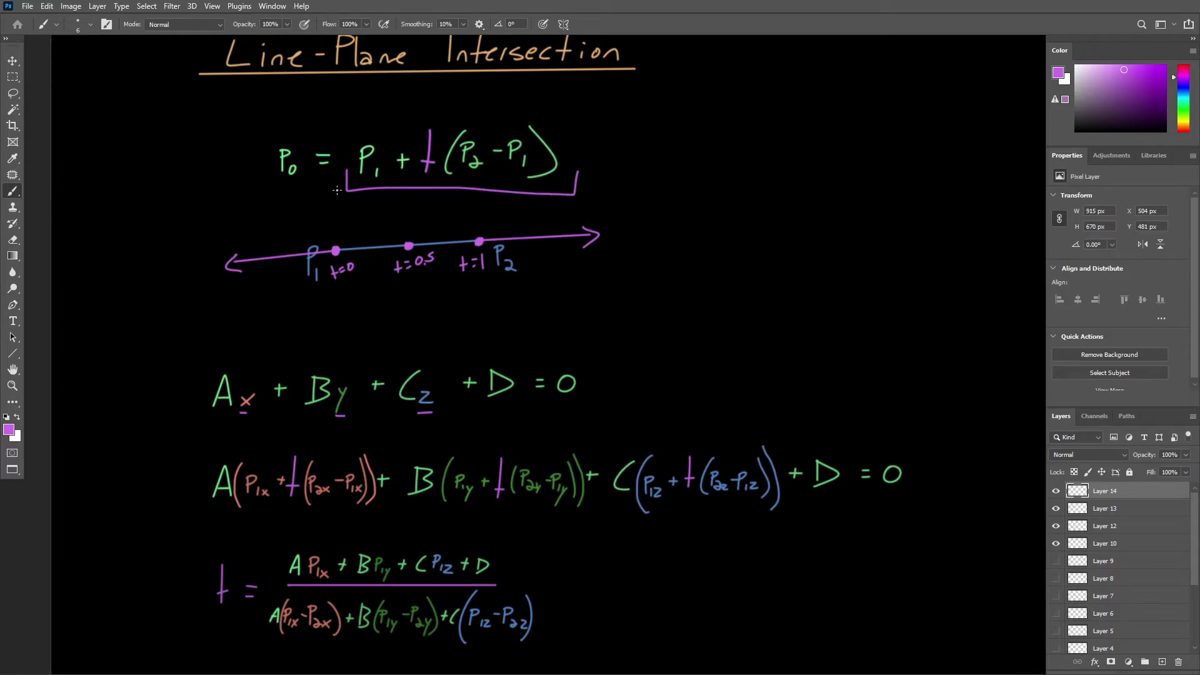
pyautogui.moveTo(281, 144); pyautogui.dragTo(276, 140)
pyautogui.hotkey('ctrl', 'z')
pyautogui.hotkey('ctrl', 'z')
# - Complete the 'Point of intersection' label and draw a red arrow from P1 down to x
pyautogui.moveTo(386, 85); pyautogui.dragTo(370, 109)
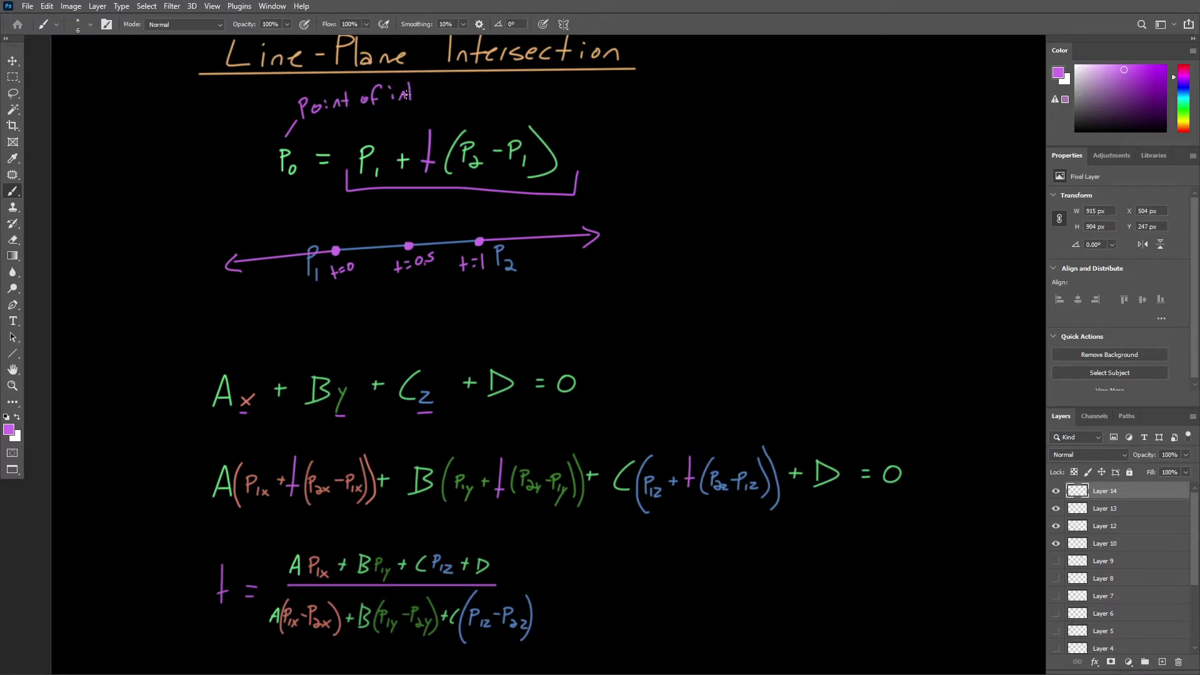
pyautogui.moveTo(423, 85); pyautogui.dragTo(437, 90)
pyautogui.moveTo(494, 86); pyautogui.dragTo(328, 119)
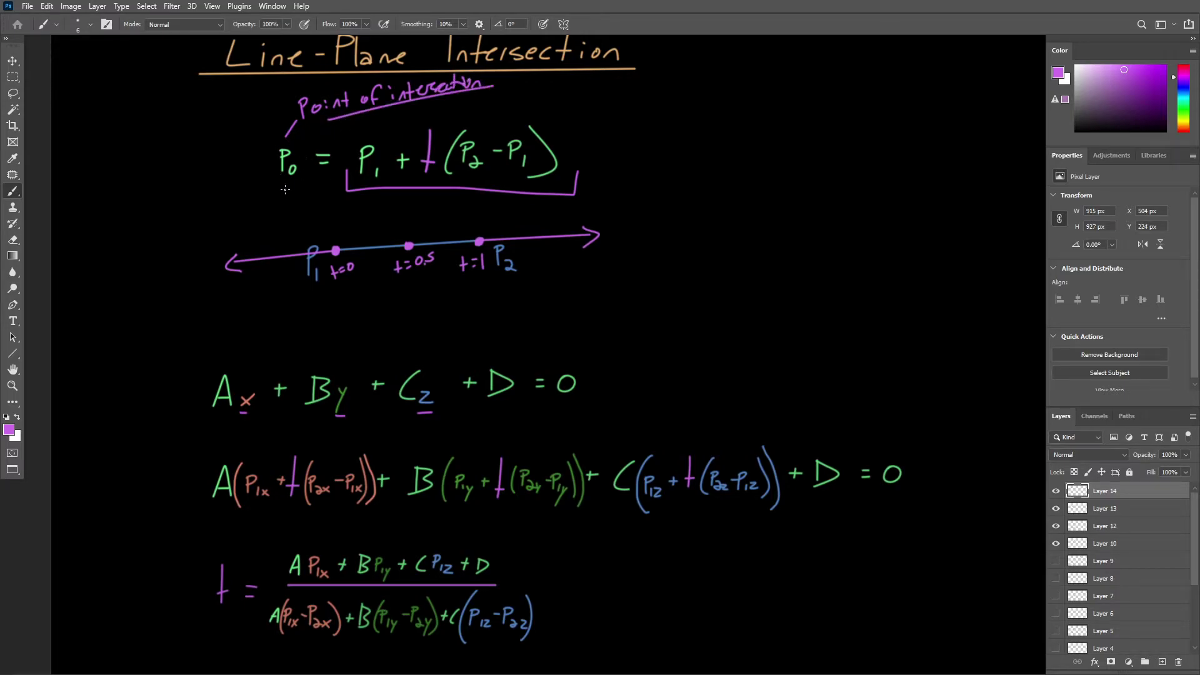
pyautogui.hotkey('ctrl', 'z')
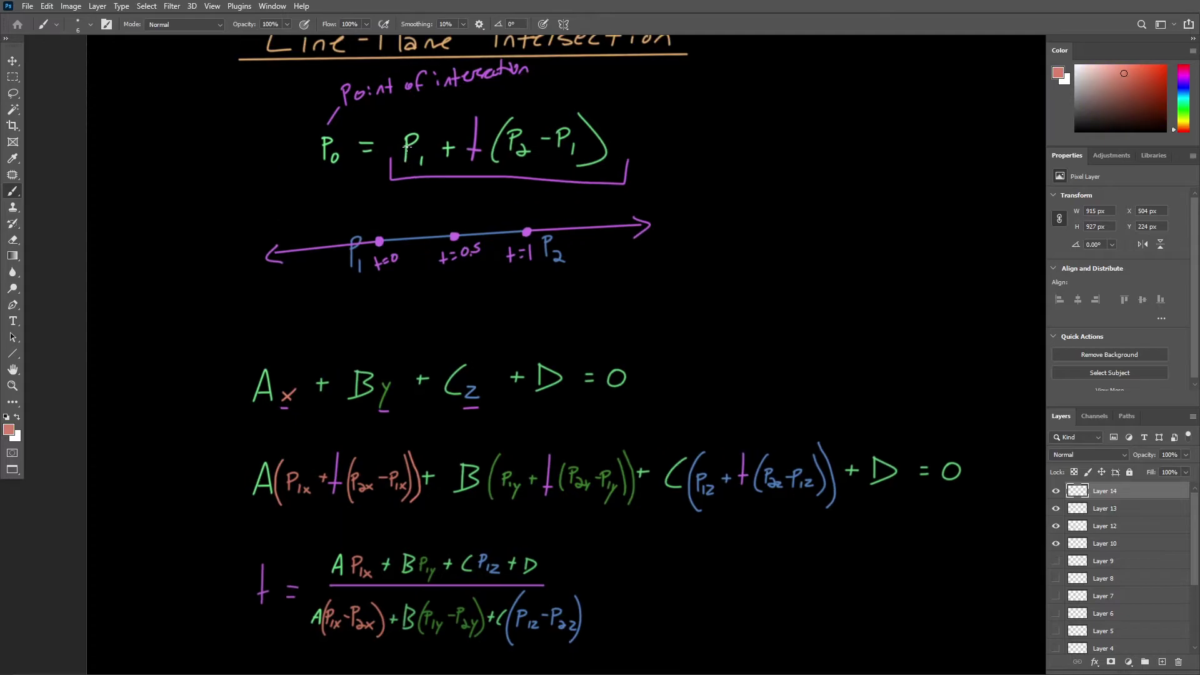
pyautogui.moveTo(437, 125)
pyautogui.mouseDown()
pyautogui.moveTo(397, 138)
pyautogui.moveTo(369, 181)
pyautogui.moveTo(278, 219)
pyautogui.moveTo(240, 327)
pyautogui.moveTo(286, 342)
pyautogui.moveTo(287, 364)
pyautogui.moveTo(298, 361)
pyautogui.mouseUp()
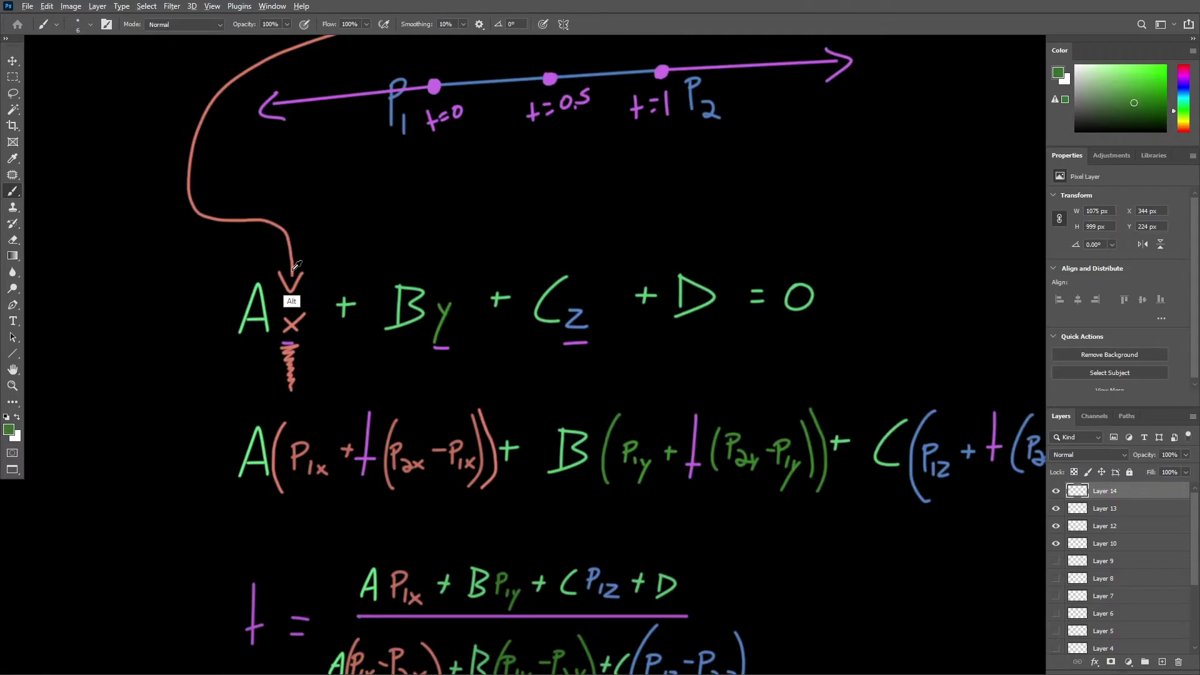
# - Sample the red ink and bracket the A(P1x + t(P2x - P1x)) term in red
pyautogui.keyDown('alt'); pyautogui.click(290, 309); pyautogui.keyUp('alt')
pyautogui.moveTo(338, 358); pyautogui.dragTo(336, 327)
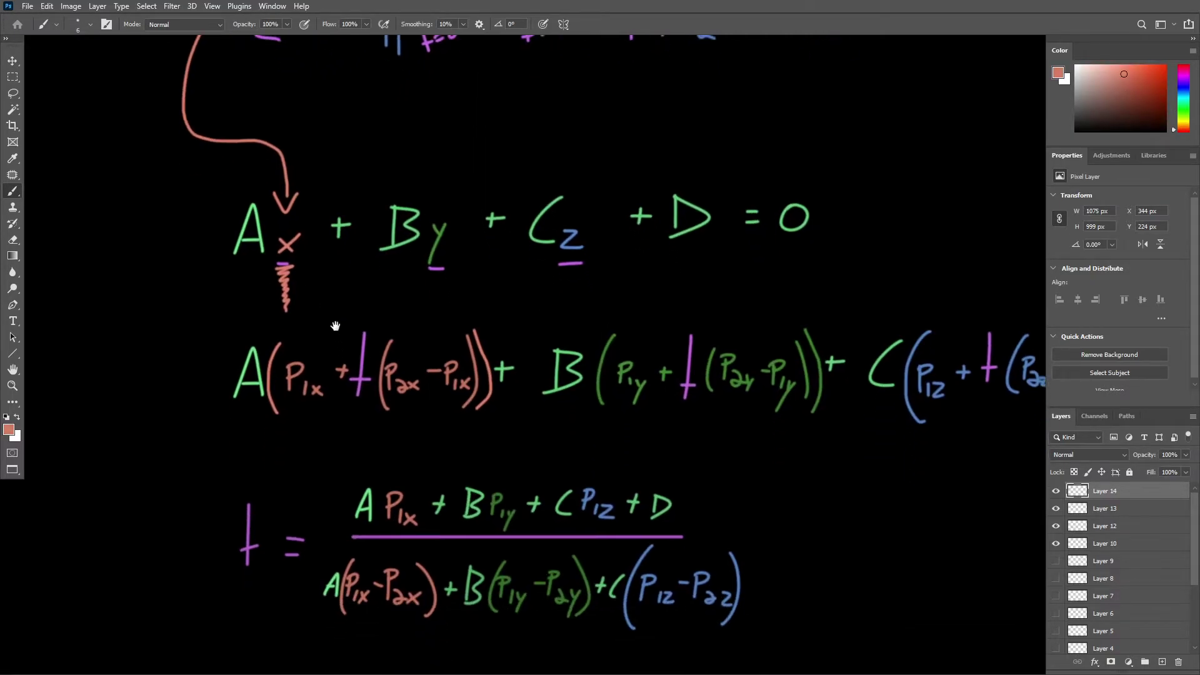
pyautogui.moveTo(270, 425); pyautogui.dragTo(492, 419)
pyautogui.keyDown('ctrl'); pyautogui.moveTo(477, 365); pyautogui.dragTo(460, 368); pyautogui.keyUp('ctrl')
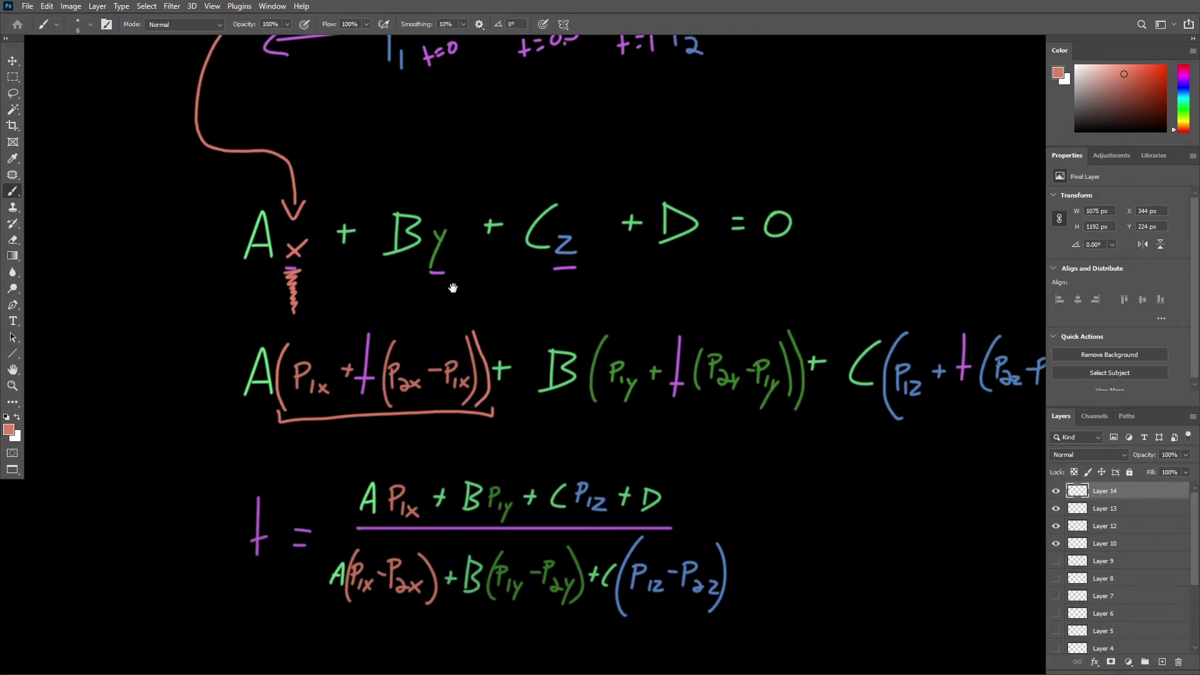
pyautogui.moveTo(451, 288); pyautogui.dragTo(399, 425)
pyautogui.keyDown('ctrl'); pyautogui.moveTo(426, 373); pyautogui.dragTo(407, 376); pyautogui.keyUp('ctrl')
pyautogui.moveTo(412, 329); pyautogui.dragTo(408, 374)
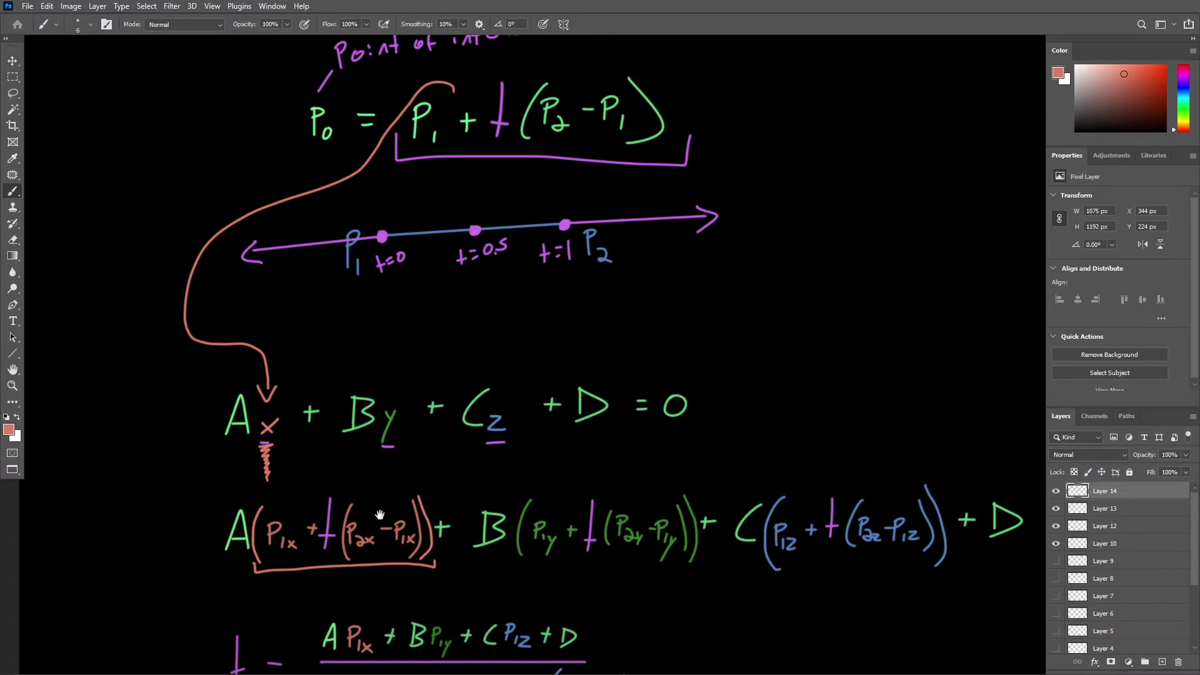
pyautogui.moveTo(380, 514); pyautogui.dragTo(361, 449)
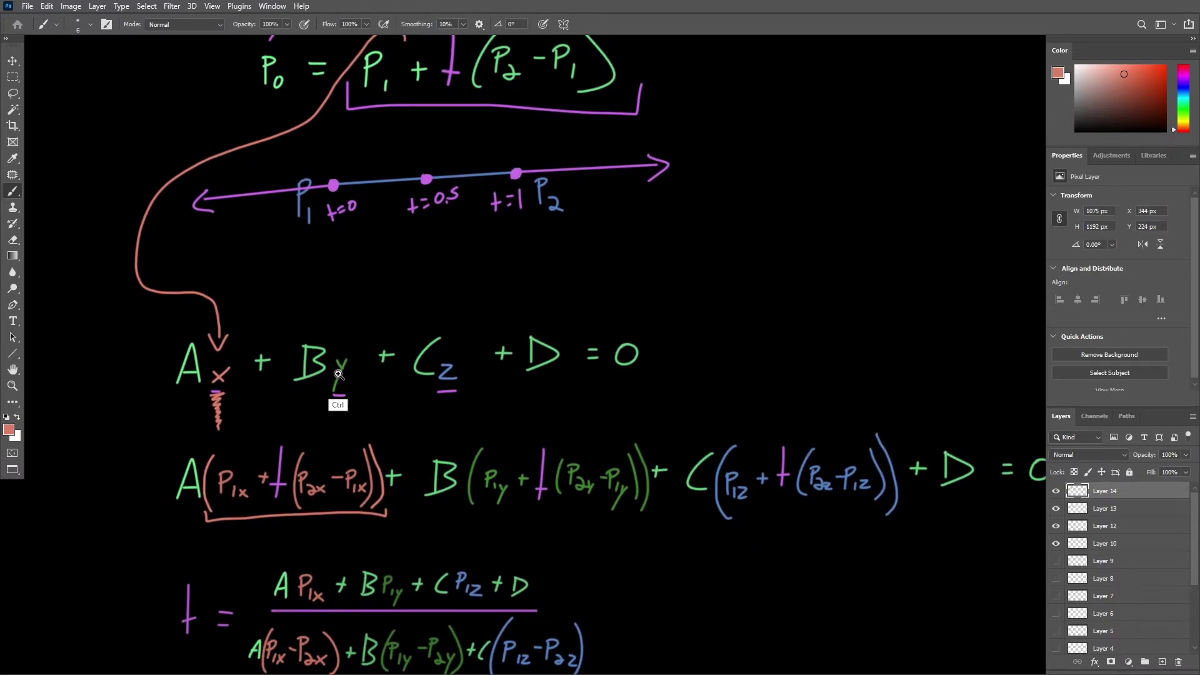
# - Sample the green ink, bracket the B term and draw a green zigzag under y
pyautogui.keyDown('ctrl'); pyautogui.moveTo(338, 374); pyautogui.dragTo(359, 375); pyautogui.keyUp('ctrl')
pyautogui.keyDown('alt'); pyautogui.click(343, 367); pyautogui.keyUp('alt')
pyautogui.moveTo(512, 546)
pyautogui.mouseDown()
pyautogui.moveTo(744, 561)
pyautogui.moveTo(674, 479)
pyautogui.mouseUp()
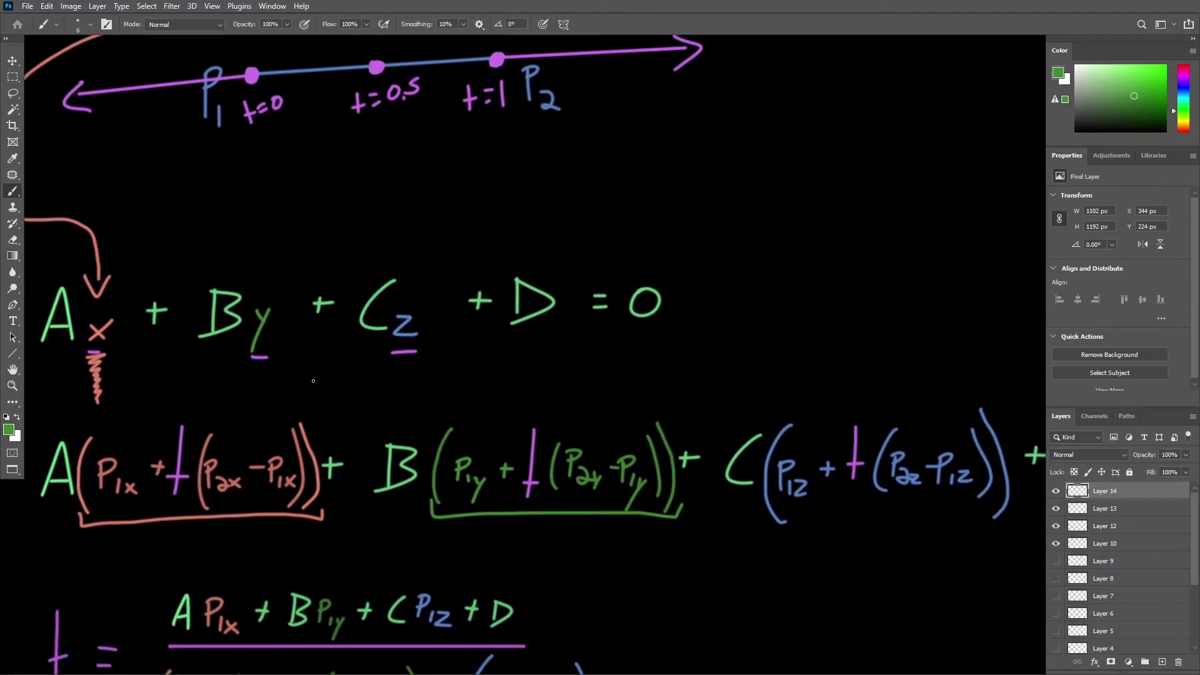
pyautogui.moveTo(249, 359); pyautogui.dragTo(261, 373)
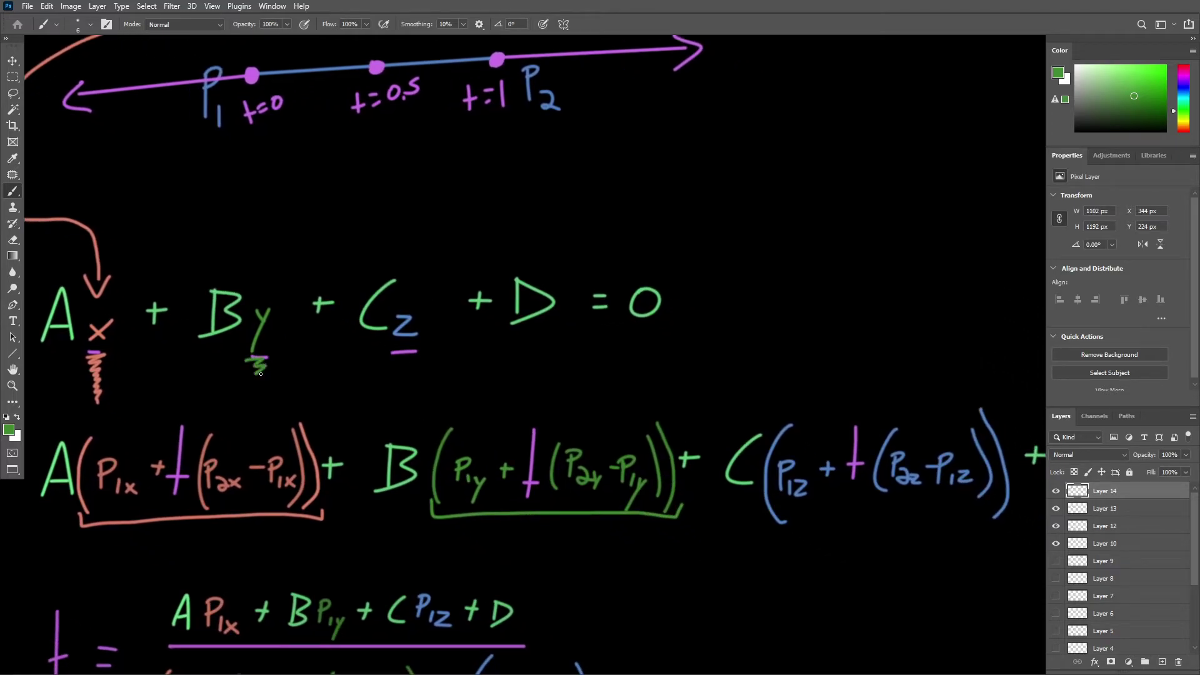
pyautogui.moveTo(387, 353)
pyautogui.mouseDown()
pyautogui.moveTo(409, 355)
pyautogui.moveTo(410, 377)
pyautogui.mouseUp()
# - Sample the blue ink, zigzag under z and bracket the C term in blue
pyautogui.keyDown('alt'); pyautogui.click(404, 333); pyautogui.keyUp('alt')
pyautogui.moveTo(487, 354)
pyautogui.mouseDown()
pyautogui.moveTo(448, 322)
pyautogui.moveTo(363, 288)
pyautogui.mouseUp()
pyautogui.moveTo(638, 446)
pyautogui.mouseDown()
pyautogui.moveTo(674, 464)
pyautogui.moveTo(851, 463)
pyautogui.moveTo(890, 448)
pyautogui.moveTo(846, 408)
pyautogui.mouseUp()
pyautogui.moveTo(742, 289); pyautogui.dragTo(723, 394)
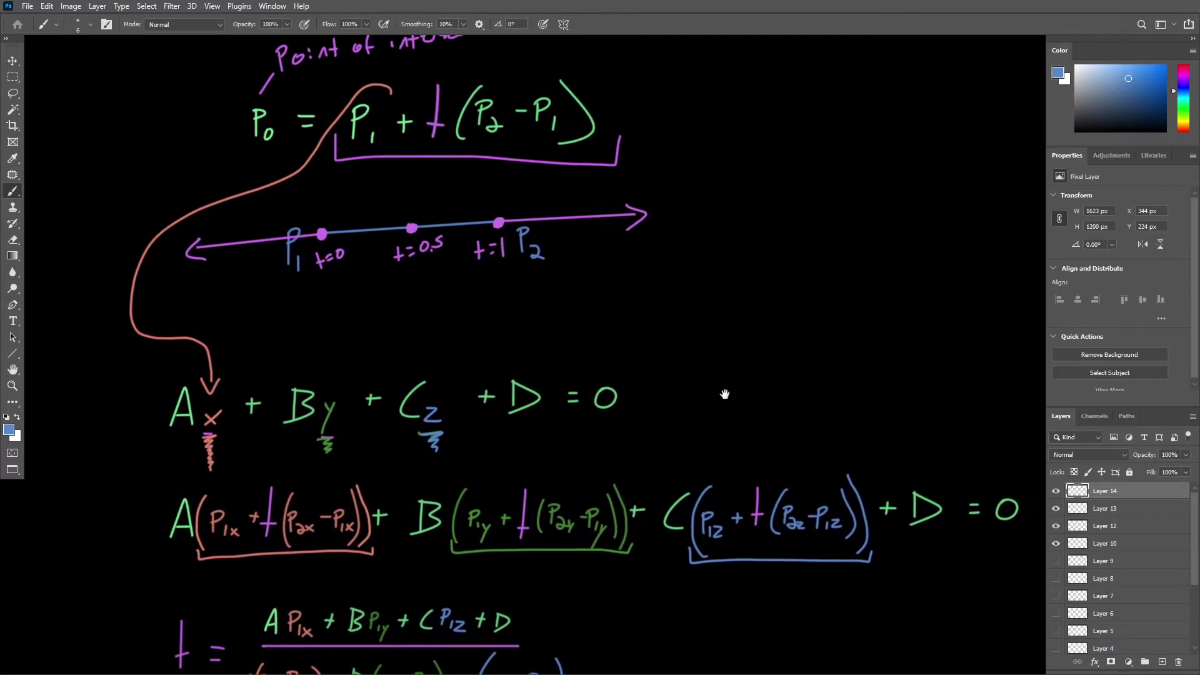
pyautogui.moveTo(500, 62)
pyautogui.mouseDown()
pyautogui.moveTo(297, 130)
pyautogui.moveTo(561, 62)
pyautogui.moveTo(493, 53)
pyautogui.mouseUp()
pyautogui.hotkey('ctrl', 'z')
# - Pan and zoom across the page to review the derivation down to the t formula
pyautogui.moveTo(695, 272)
pyautogui.mouseDown()
pyautogui.moveTo(584, 268)
pyautogui.moveTo(645, 268)
pyautogui.mouseUp()
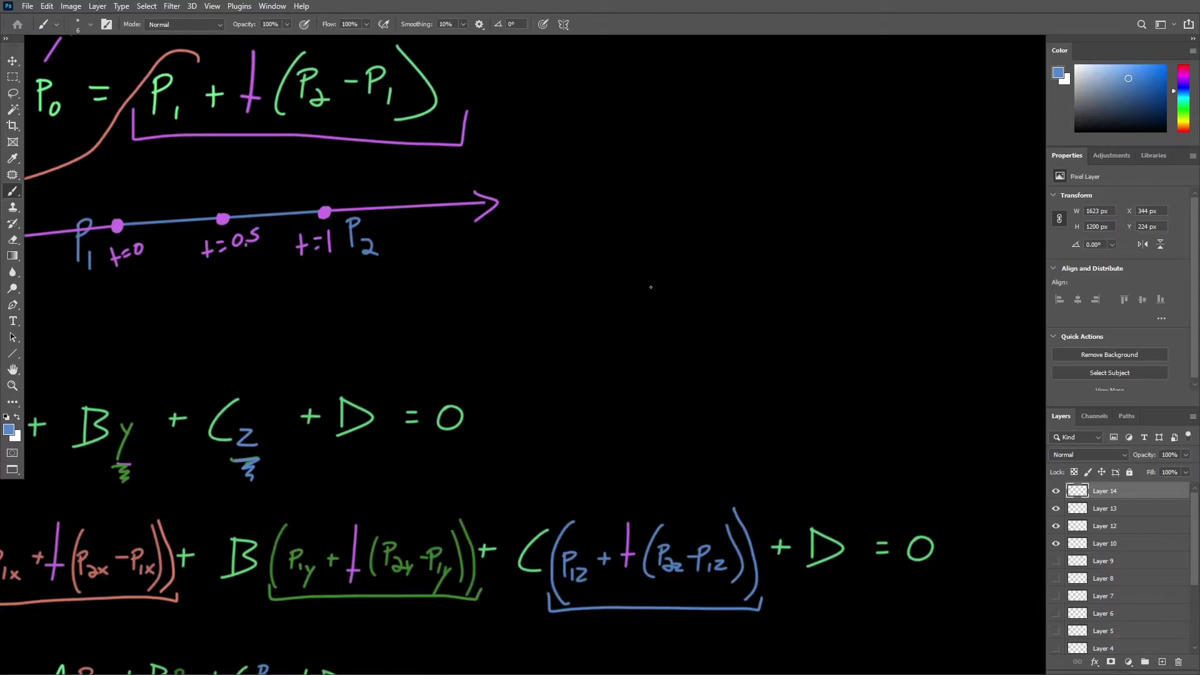
pyautogui.moveTo(679, 406); pyautogui.dragTo(687, 320)
pyautogui.moveTo(675, 417); pyautogui.dragTo(722, 338)
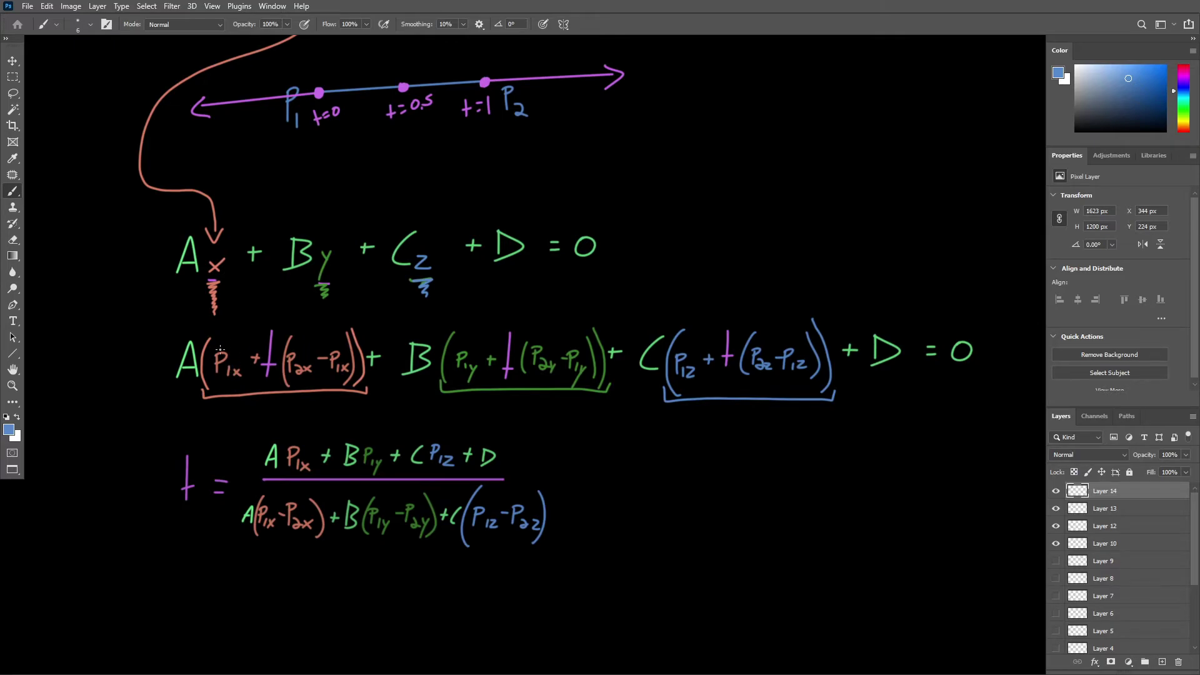
pyautogui.moveTo(253, 336); pyautogui.dragTo(266, 386)
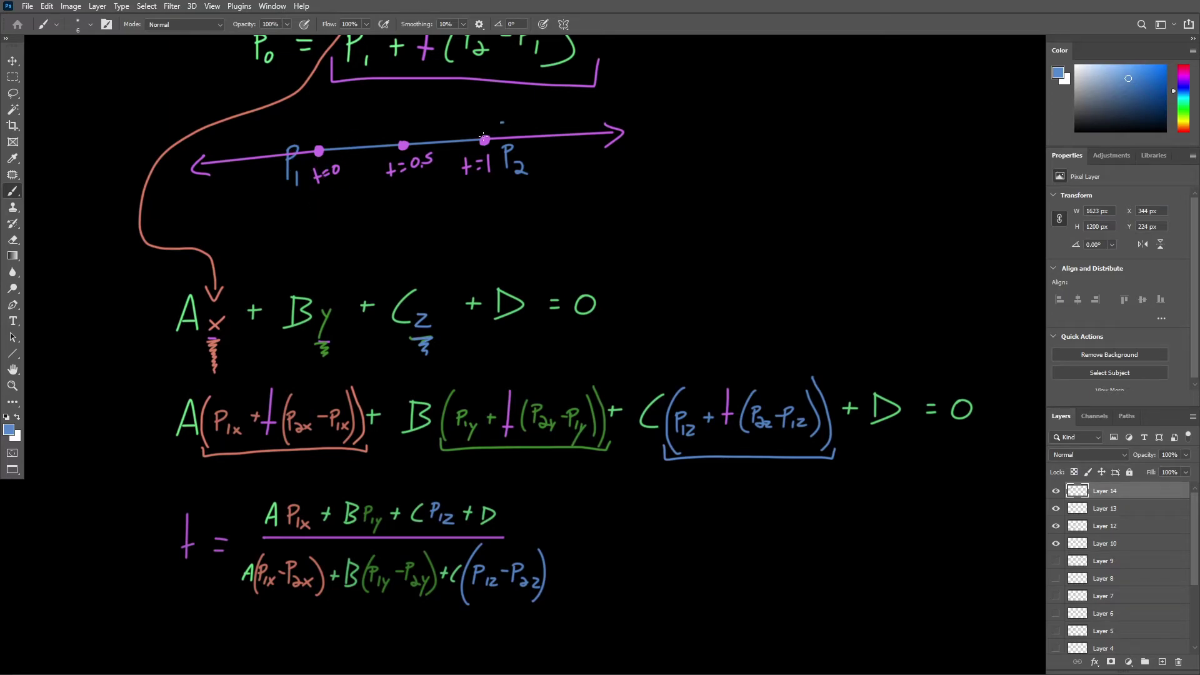
pyautogui.moveTo(483, 136); pyautogui.dragTo(502, 127)
pyautogui.hotkey('ctrl', 'z')
pyautogui.moveTo(488, 264); pyautogui.dragTo(497, 200)
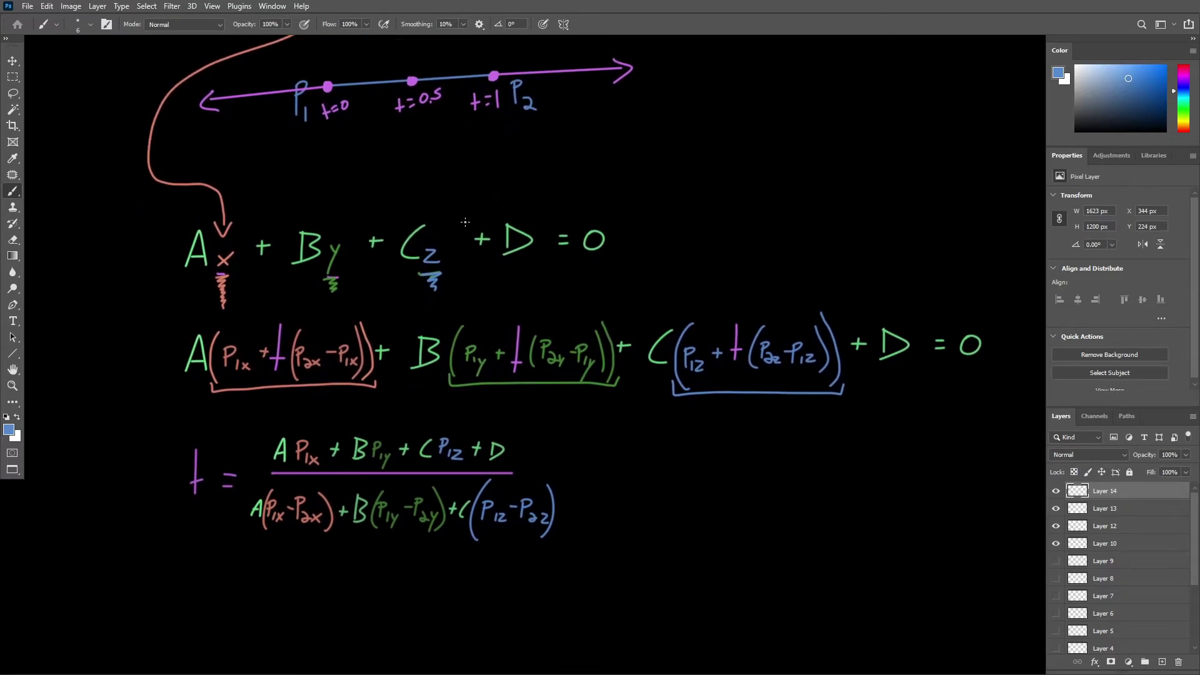
pyautogui.moveTo(344, 409)
pyautogui.mouseDown()
pyautogui.moveTo(598, 449)
pyautogui.moveTo(350, 400)
pyautogui.mouseUp()
pyautogui.moveTo(195, 444); pyautogui.dragTo(190, 431)
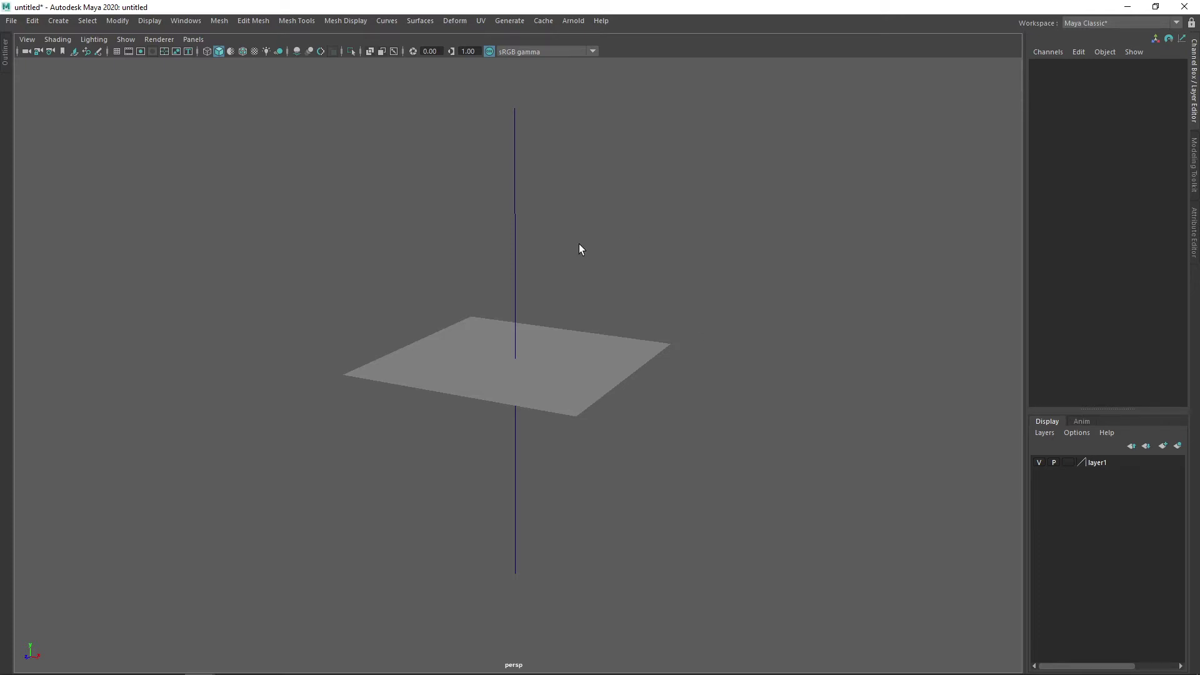
# - Select the vertical curve and the plane, orbit around them, and toggle the ground grid on then off
pyautogui.click(515, 223)
pyautogui.keyDown('alt'); pyautogui.moveTo(678, 288); pyautogui.dragTo(678, 292); pyautogui.keyUp('alt')
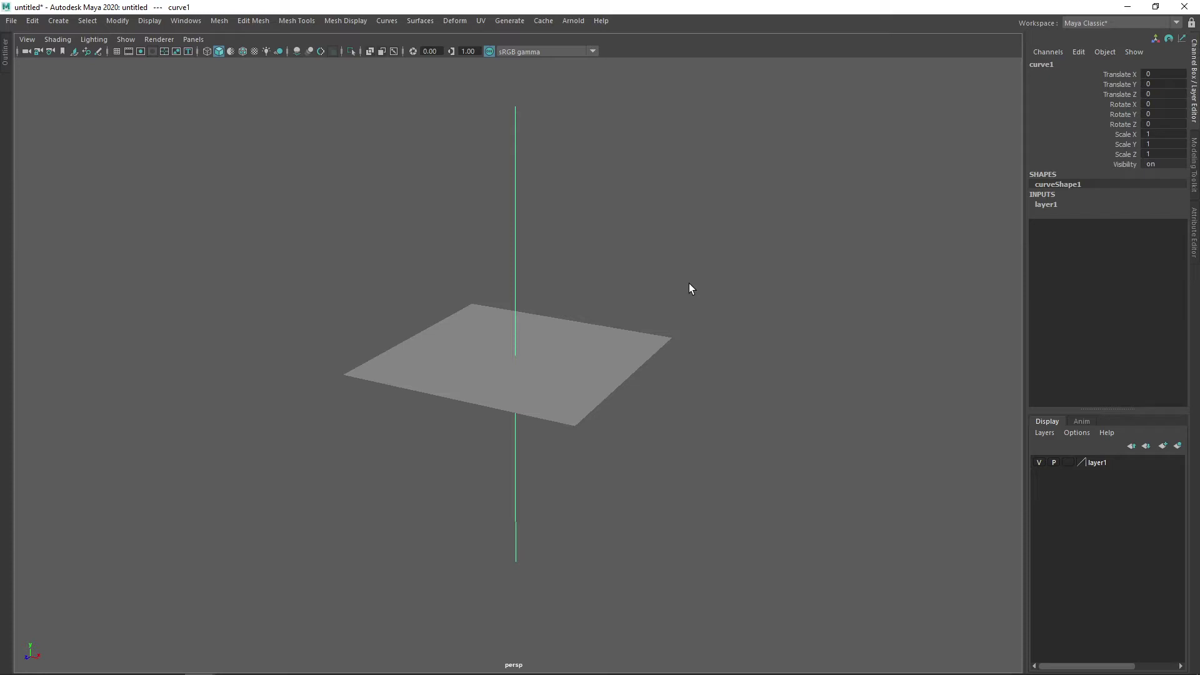
pyautogui.keyDown('alt'); pyautogui.moveTo(693, 290); pyautogui.dragTo(695, 288); pyautogui.keyUp('alt')
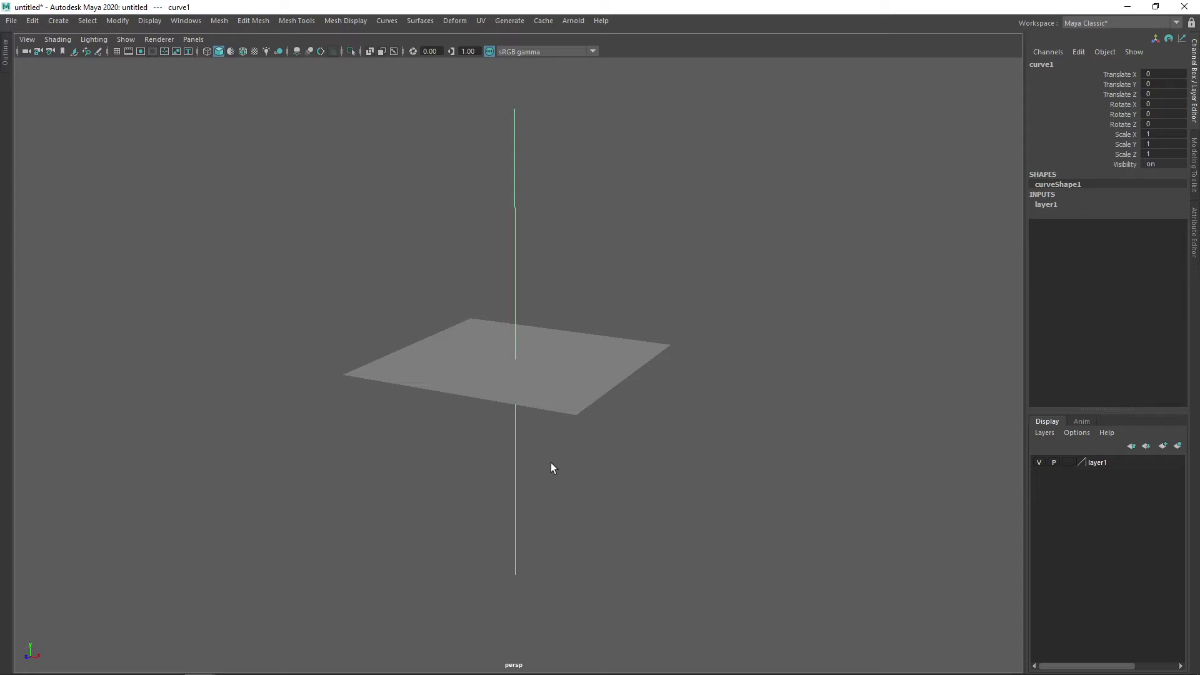
pyautogui.moveTo(609, 385)
pyautogui.keyDown('alt'); pyautogui.mouseDown()
pyautogui.moveTo(631, 398)
pyautogui.moveTo(594, 391)
pyautogui.mouseUp(); pyautogui.keyUp('alt')
pyautogui.click(592, 397)
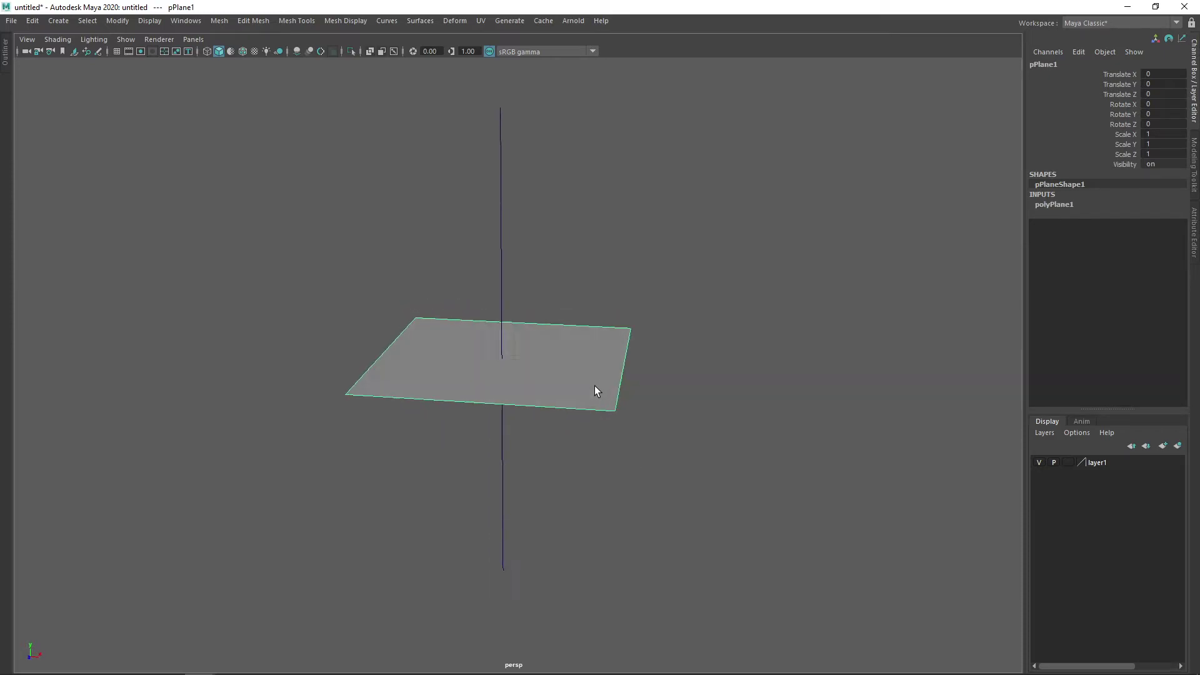
pyautogui.click(116, 51)
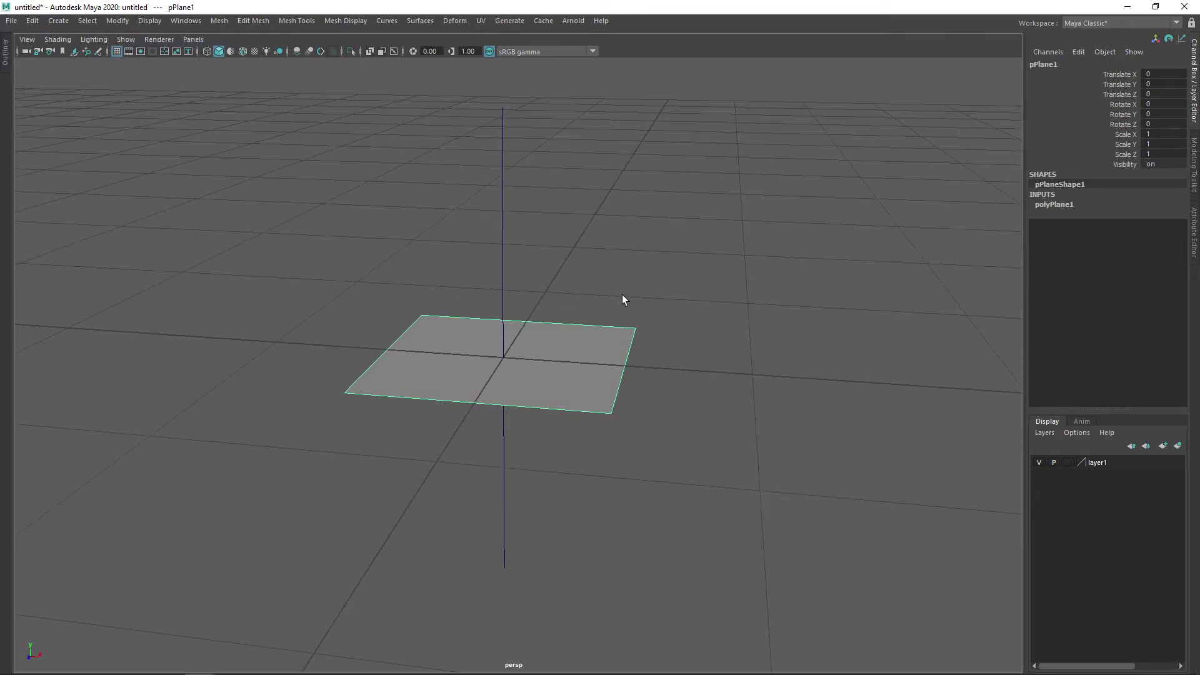
pyautogui.keyDown('alt'); pyautogui.moveTo(621, 300); pyautogui.dragTo(600, 335); pyautogui.keyUp('alt')
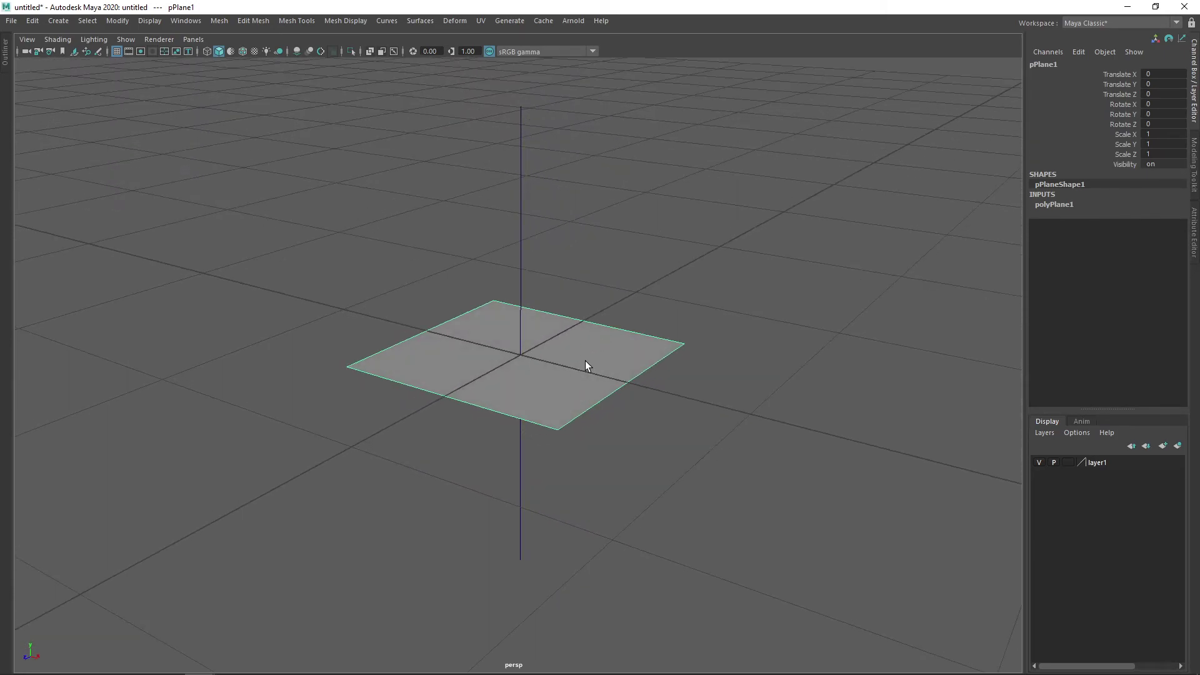
pyautogui.click(116, 54)
pyautogui.keyDown('alt'); pyautogui.moveTo(420, 251); pyautogui.dragTo(417, 229); pyautogui.keyUp('alt')
# - Select the vertical curve with the Move tool and pick its bottom control vertex
pyautogui.click(593, 515)
pyautogui.click(520, 502)
pyautogui.press('w')
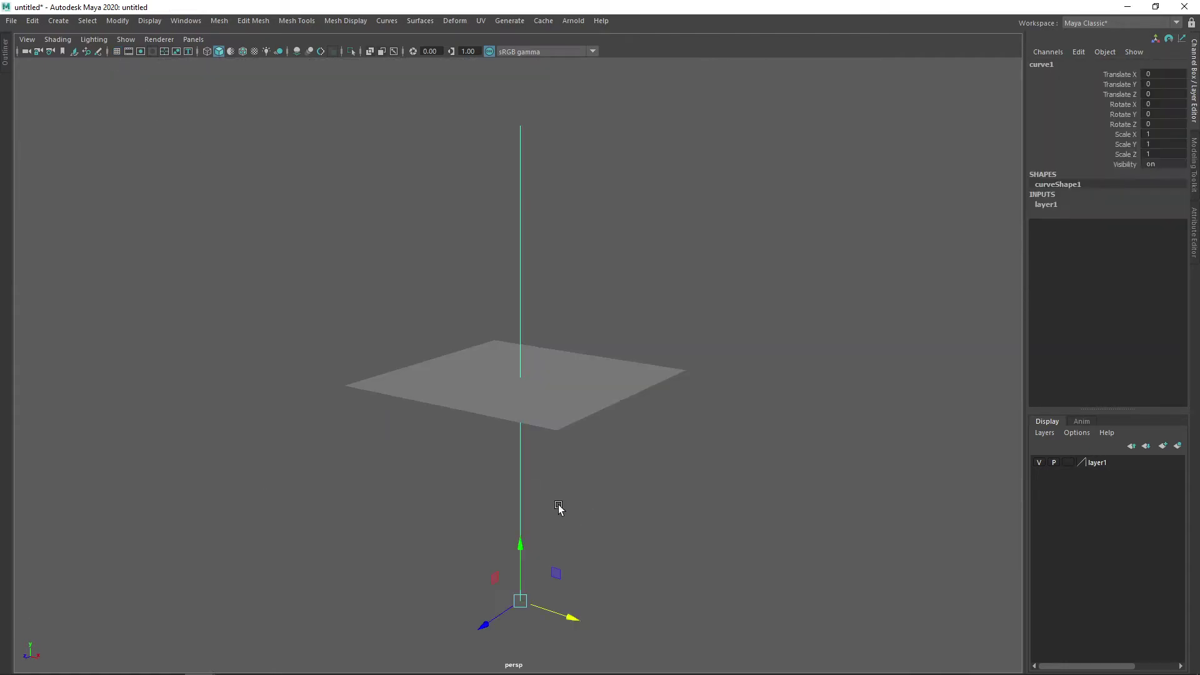
pyautogui.moveTo(523, 358); pyautogui.dragTo(465, 388, button='right')
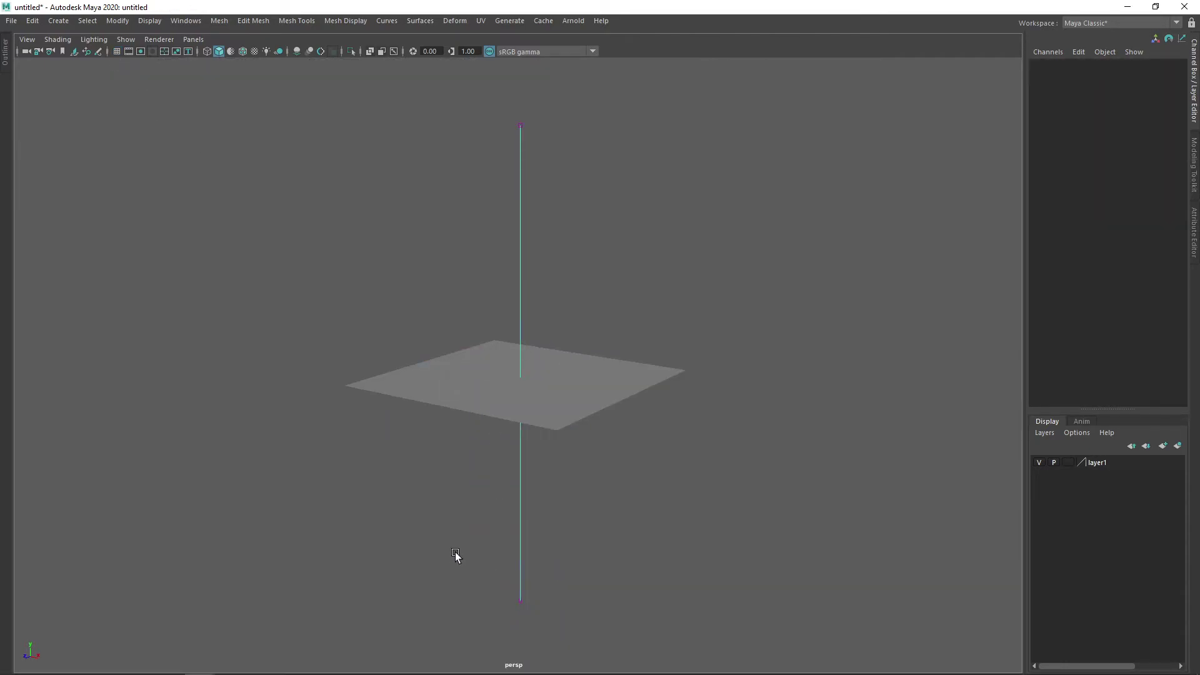
pyautogui.moveTo(457, 553); pyautogui.dragTo(552, 627)
pyautogui.keyDown('alt'); pyautogui.moveTo(575, 554); pyautogui.dragTo(570, 533, button='middle'); pyautogui.keyUp('alt')
pyautogui.keyDown('alt'); pyautogui.moveTo(601, 515); pyautogui.dragTo(596, 522); pyautogui.keyUp('alt')
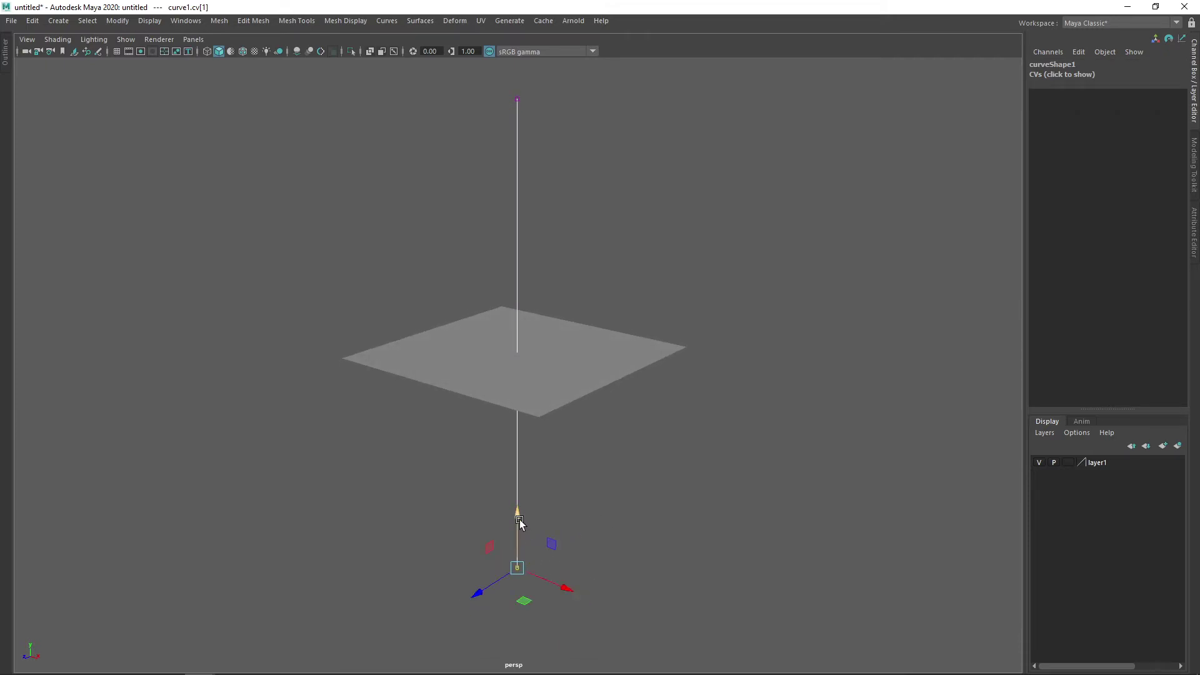
# - Nudge the bottom control vertex along Z and reselect it
pyautogui.moveTo(477, 591); pyautogui.dragTo(478, 592)
pyautogui.keyDown('alt'); pyautogui.moveTo(594, 498); pyautogui.dragTo(583, 461); pyautogui.keyUp('alt')
pyautogui.click(588, 516)
pyautogui.moveTo(570, 524); pyautogui.dragTo(490, 600)
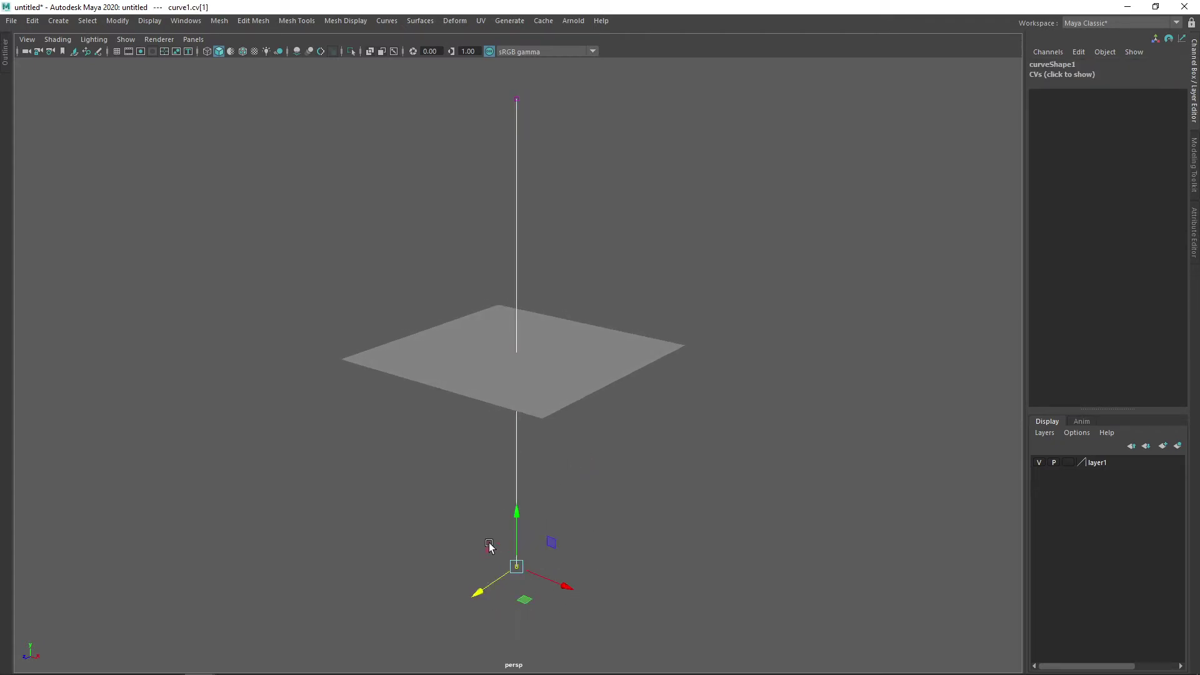
pyautogui.keyDown('alt'); pyautogui.moveTo(523, 536); pyautogui.dragTo(554, 530); pyautogui.keyUp('alt')
pyautogui.keyDown('alt'); pyautogui.moveTo(567, 458); pyautogui.dragTo(567, 468, button='middle'); pyautogui.keyUp('alt')
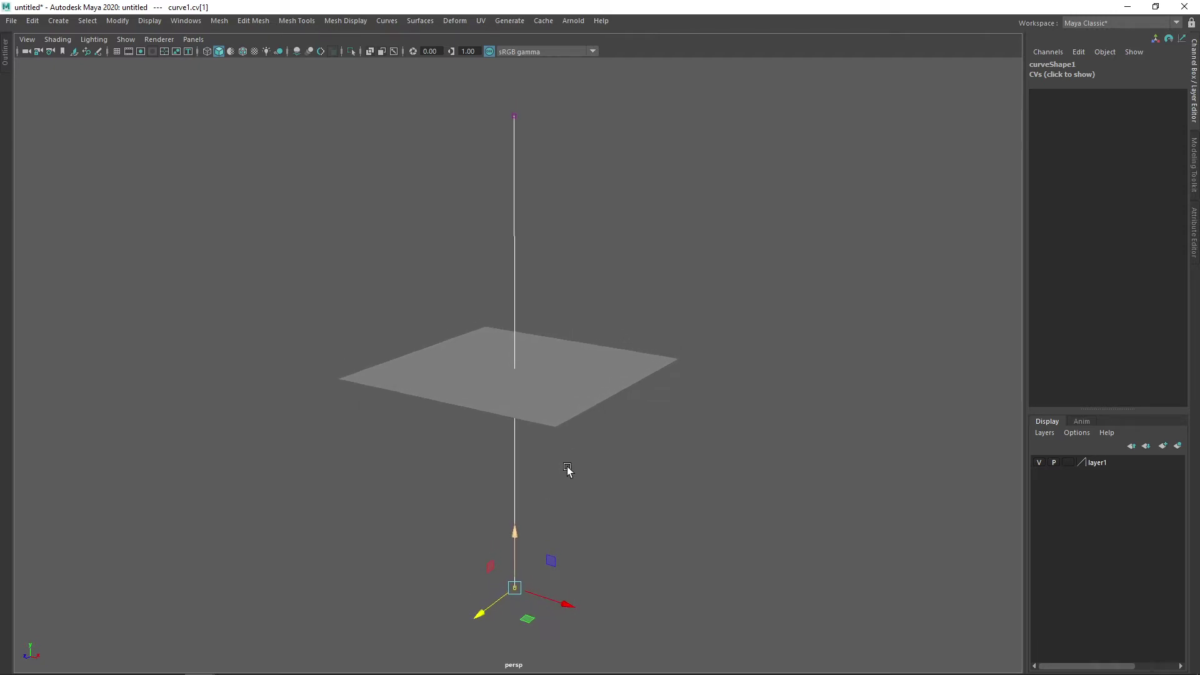
# - Select the top control vertex, return to object mode, and switch to the L06Calculations workbook
pyautogui.moveTo(487, 84); pyautogui.dragTo(544, 140)
pyautogui.keyDown('alt'); pyautogui.moveTo(600, 204); pyautogui.dragTo(592, 244); pyautogui.keyUp('alt')
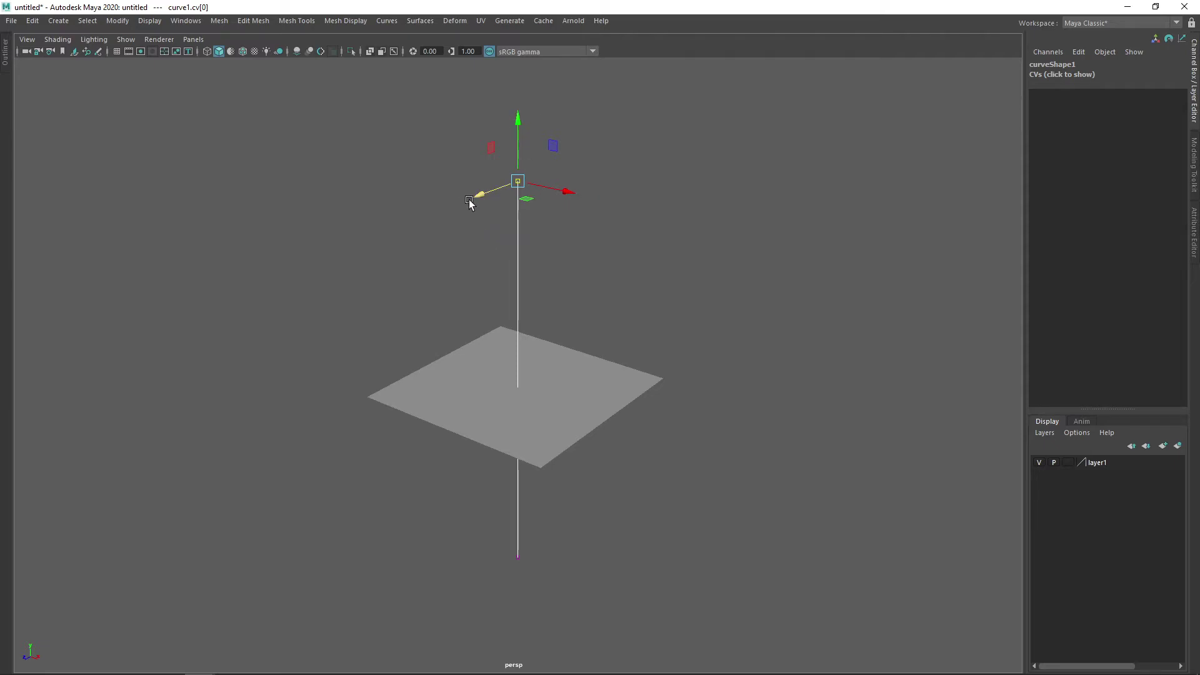
pyautogui.keyDown('alt'); pyautogui.moveTo(557, 289); pyautogui.dragTo(566, 258); pyautogui.keyUp('alt')
pyautogui.moveTo(565, 258); pyautogui.dragTo(624, 238, button='right')
pyautogui.click(549, 279)
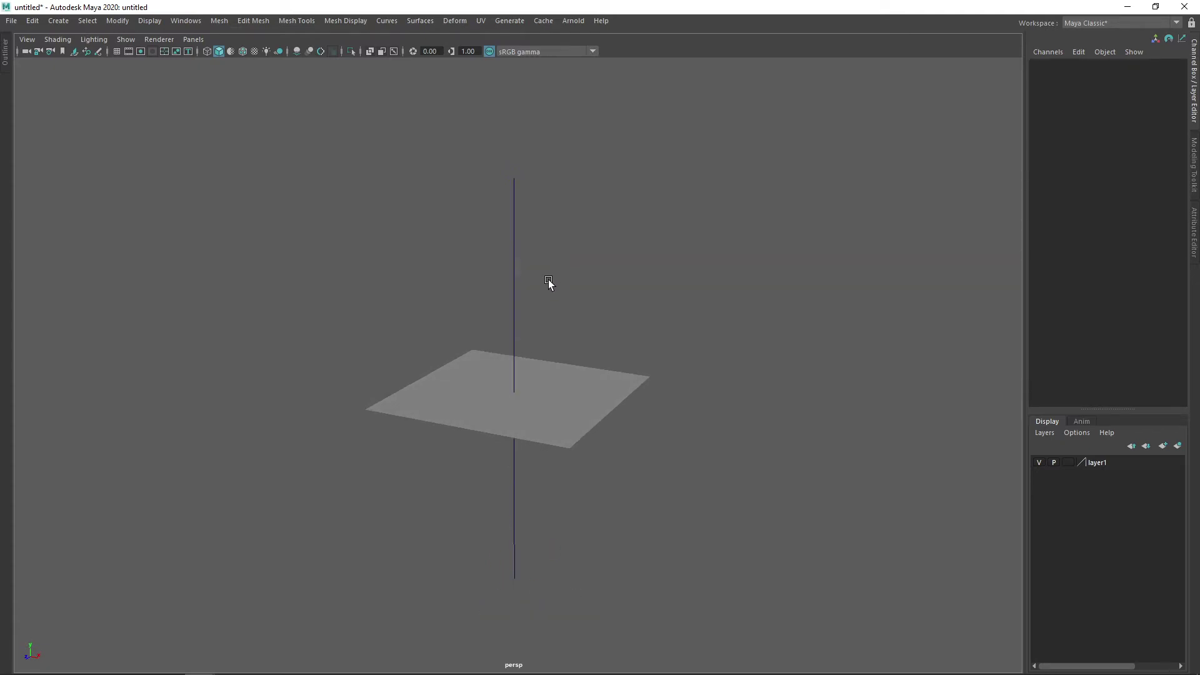
pyautogui.keyDown('alt'); pyautogui.moveTo(594, 283); pyautogui.dragTo(586, 262); pyautogui.keyUp('alt')
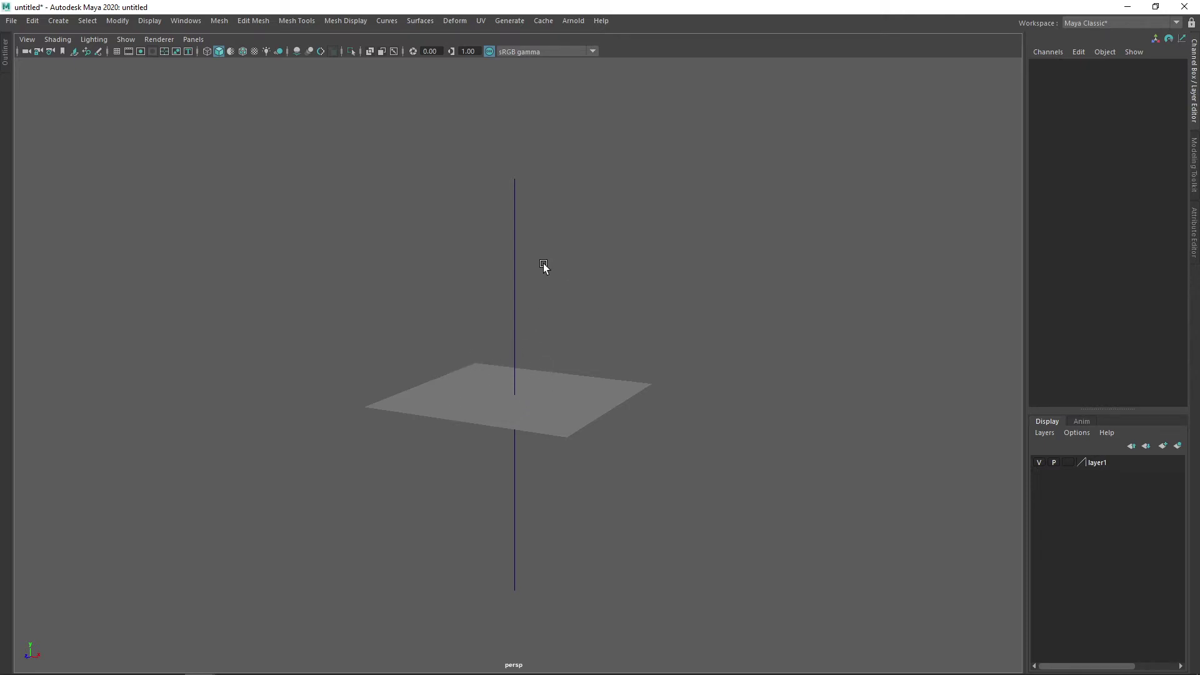
pyautogui.hotkey('alt', 'Tab')
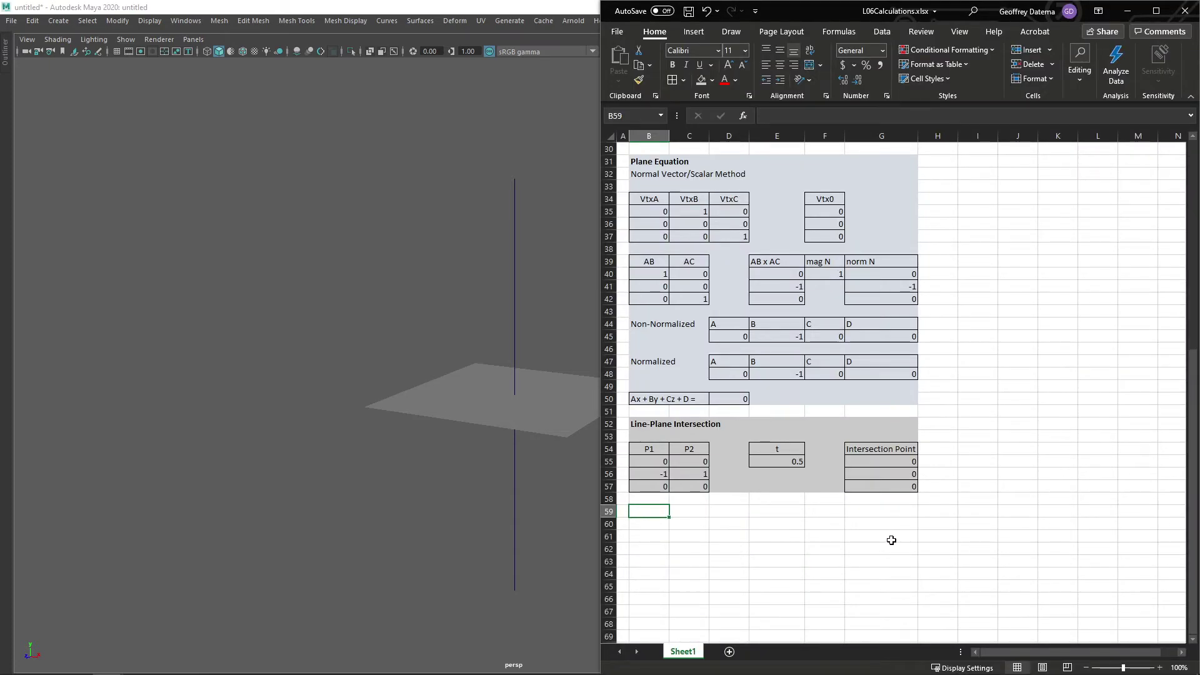
pyautogui.moveTo(636, 158); pyautogui.dragTo(889, 396)
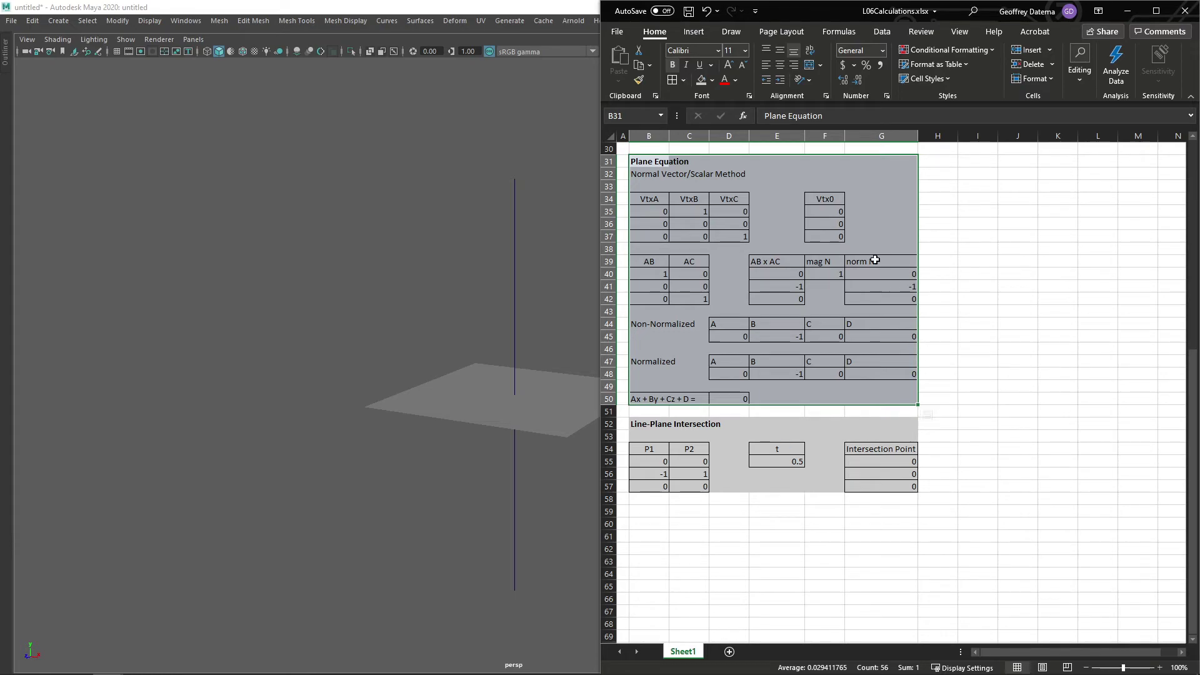
pyautogui.click(935, 234)
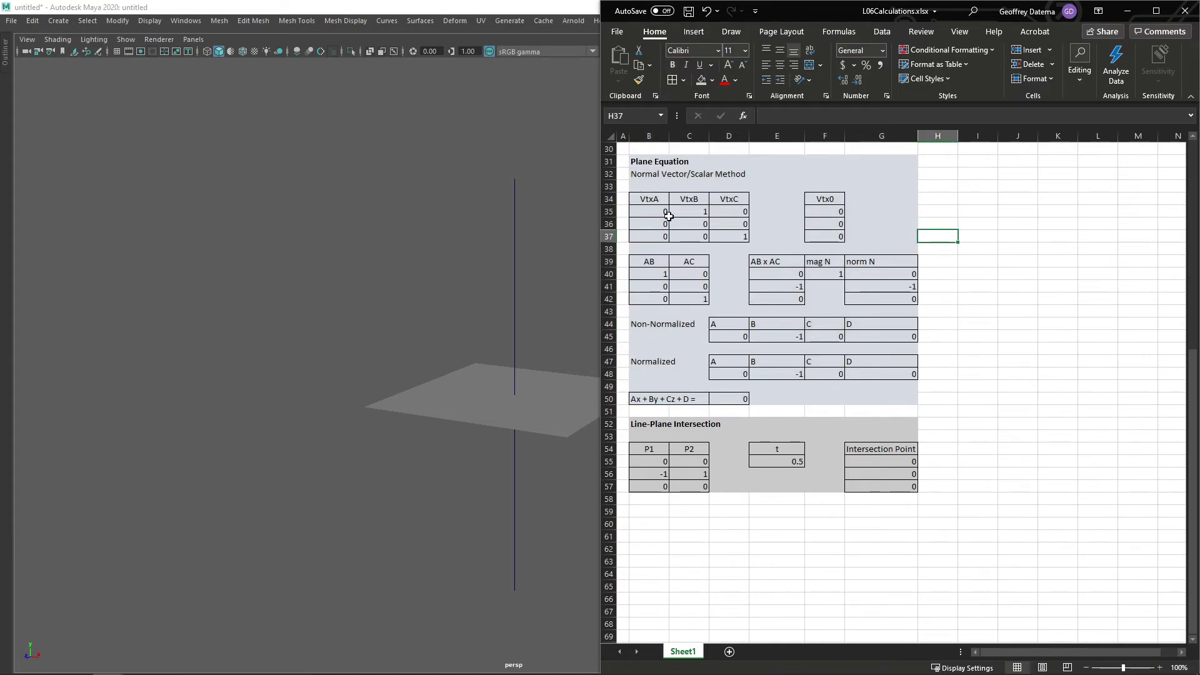
pyautogui.moveTo(652, 211); pyautogui.dragTo(720, 238)
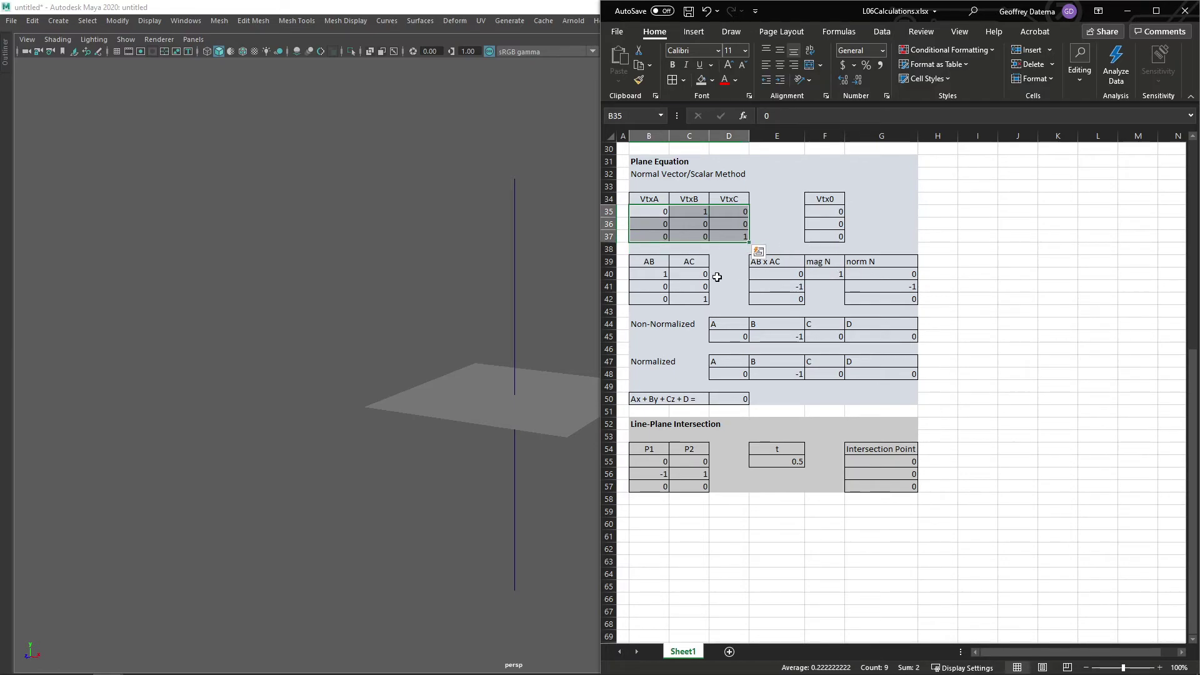
pyautogui.click(731, 279)
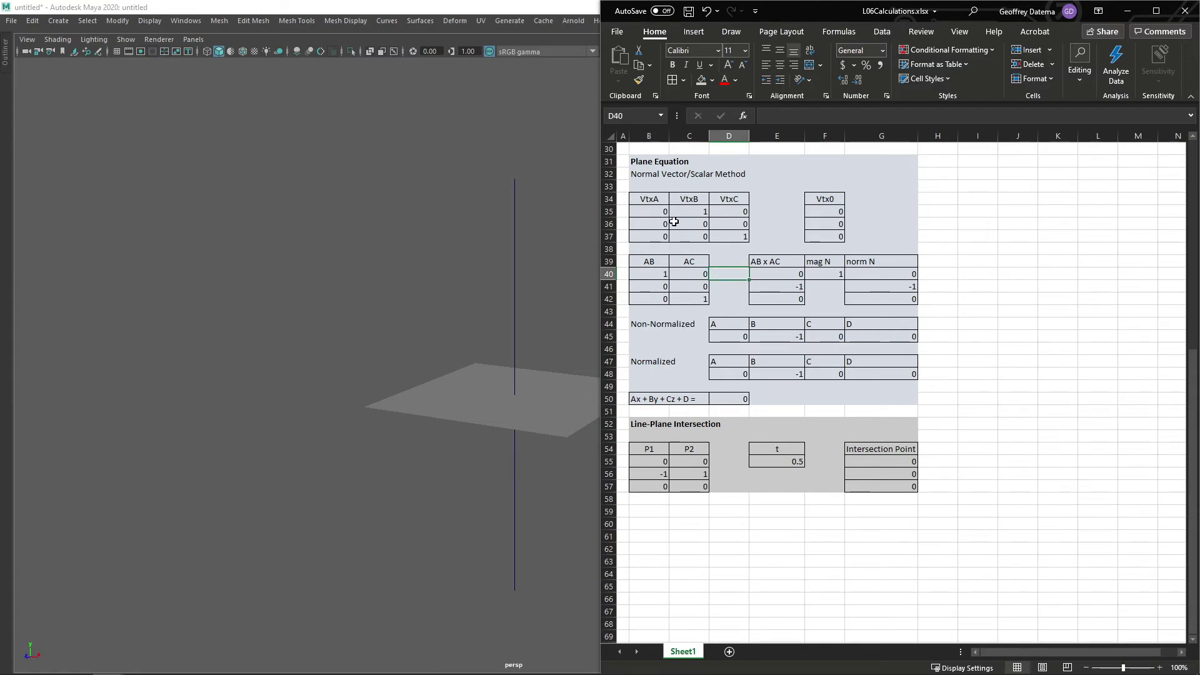
pyautogui.moveTo(740, 372); pyautogui.dragTo(822, 378)
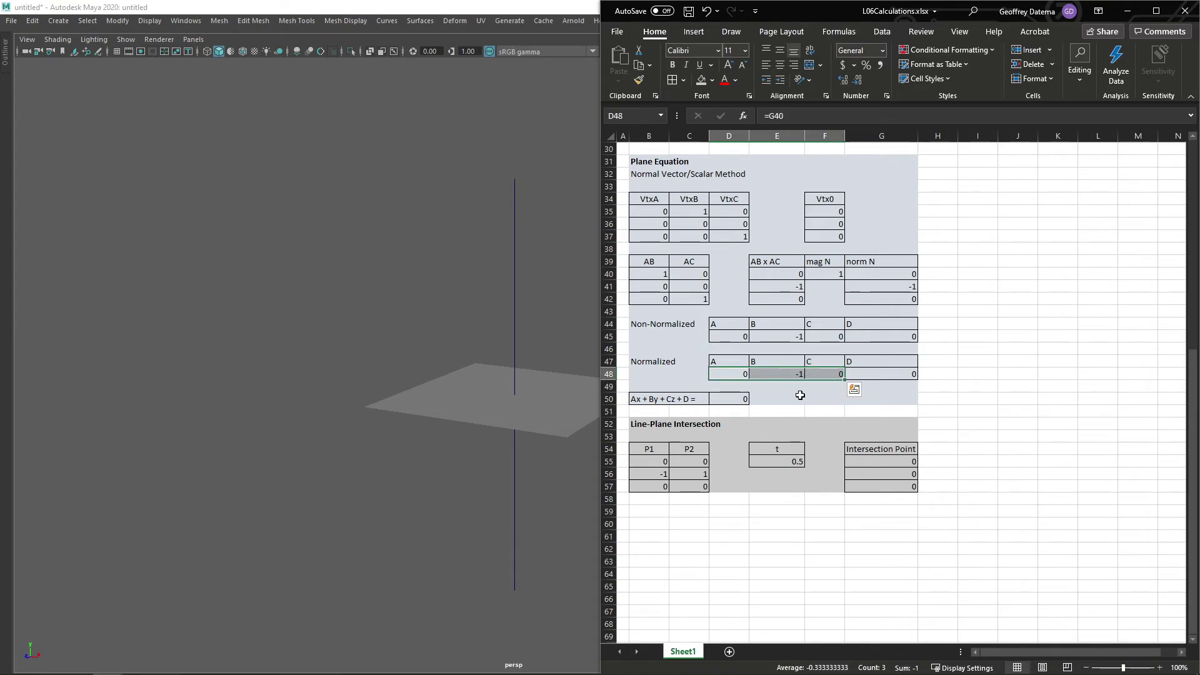
pyautogui.click(782, 375)
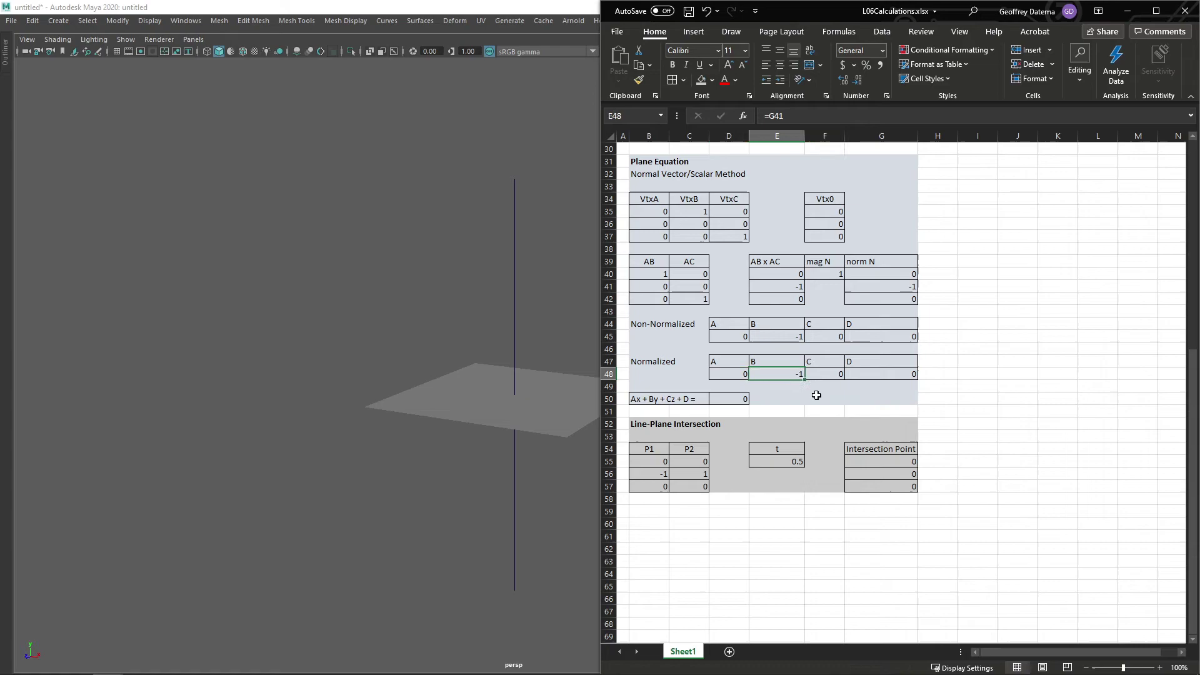
pyautogui.click(777, 523)
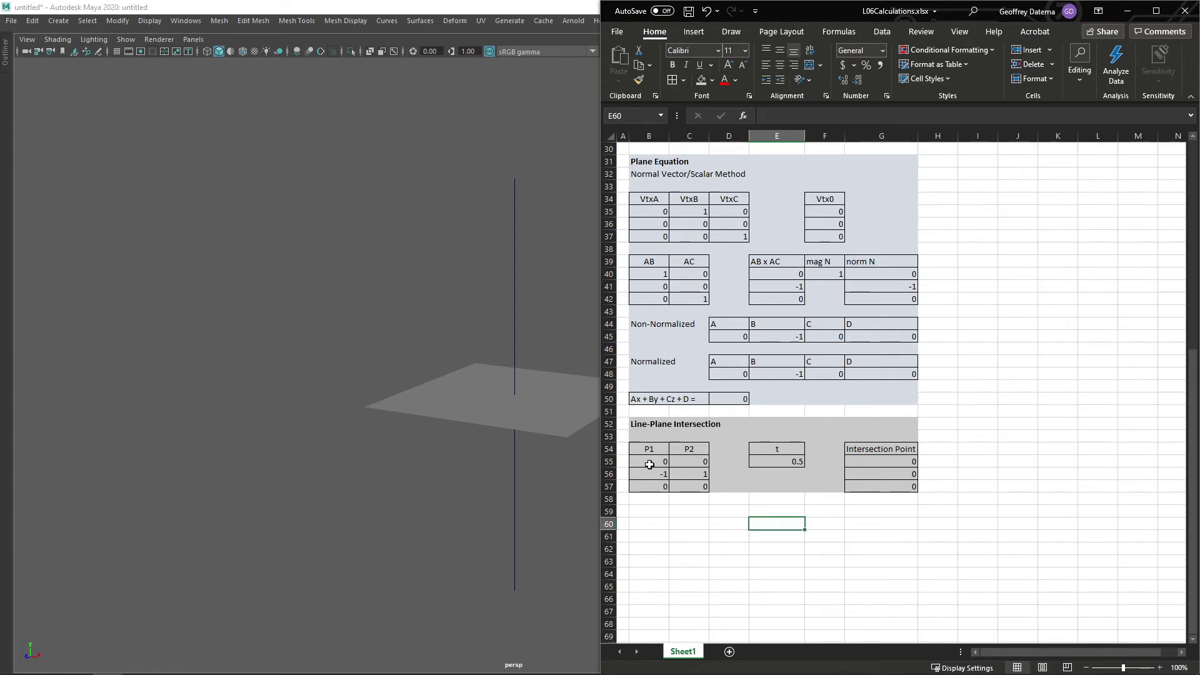
pyautogui.moveTo(648, 460); pyautogui.dragTo(694, 487)
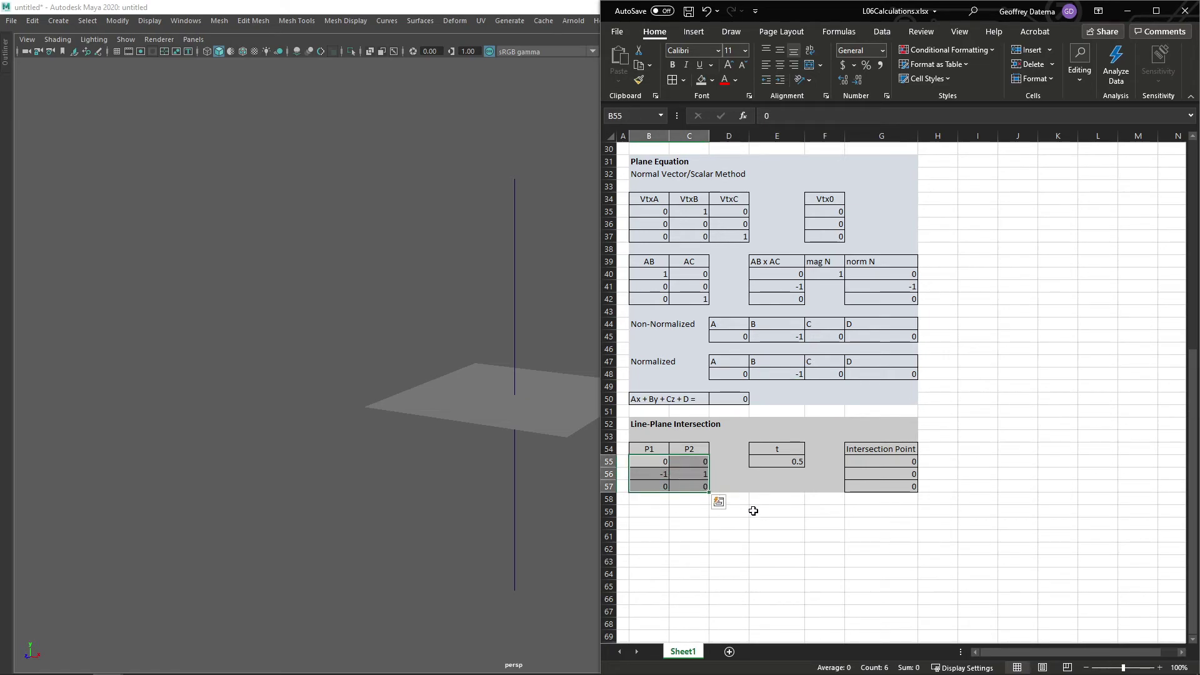
pyautogui.click(668, 516)
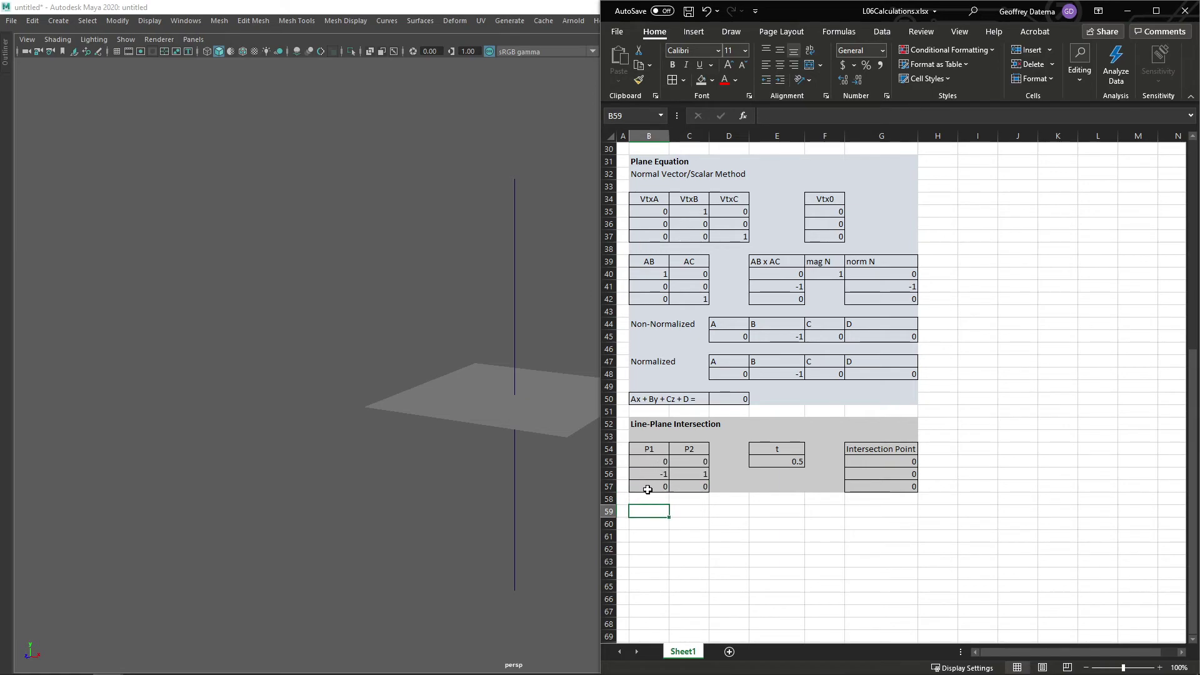
pyautogui.click(693, 462)
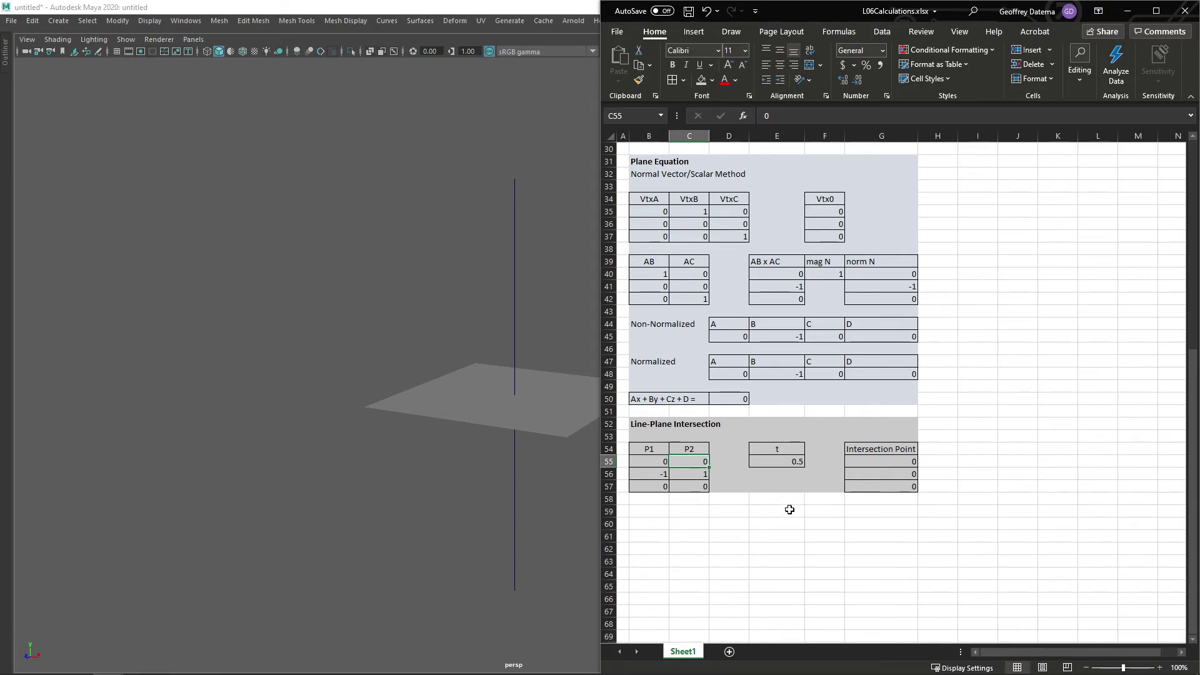
# - Inspect and confirm the t formula in E55, which evaluates to 0.5
pyautogui.click(778, 462)
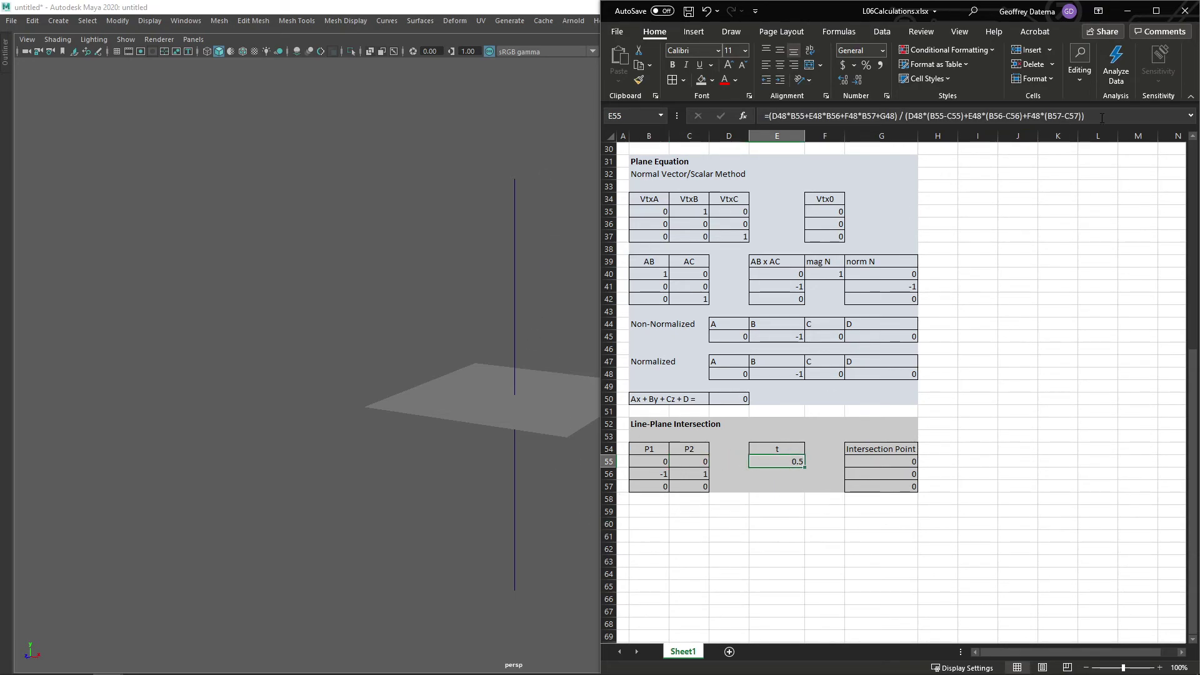
pyautogui.click(1101, 118)
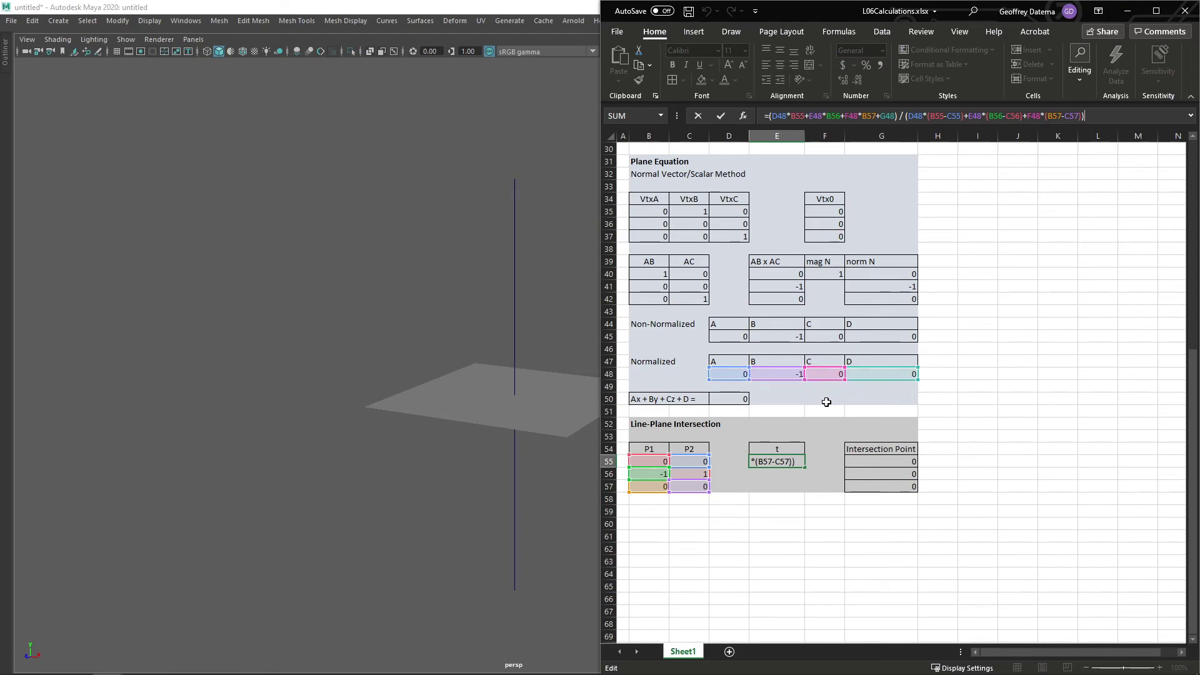
pyautogui.hotkey('ctrl', 'Return')
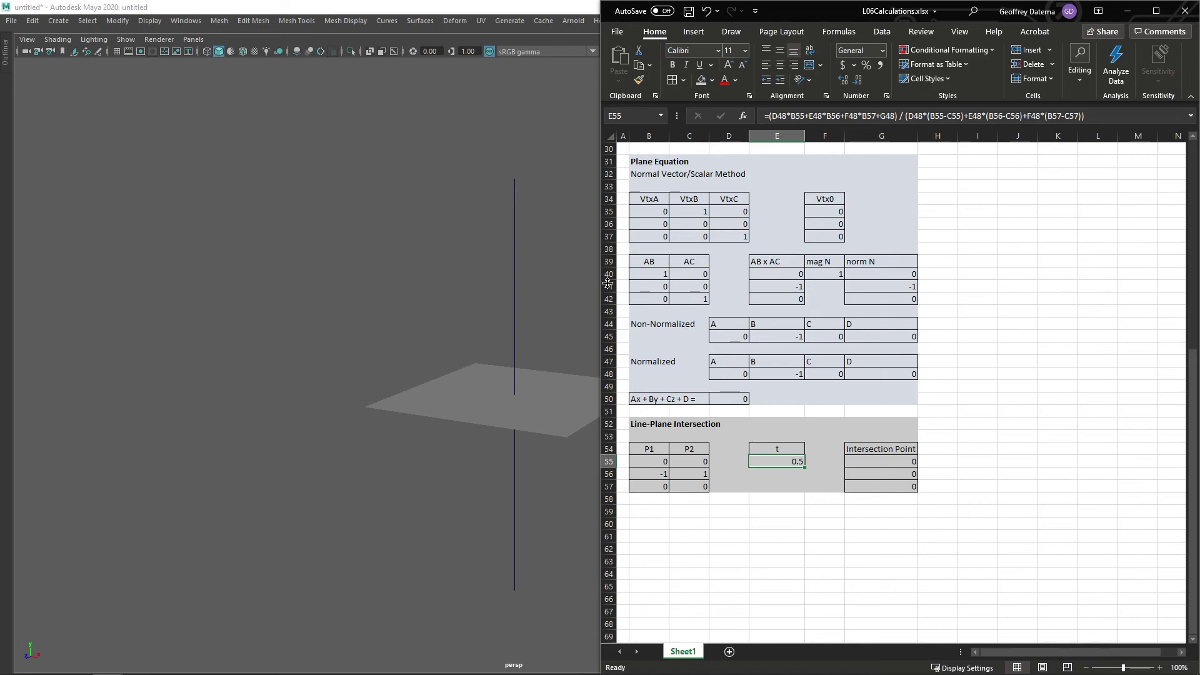
# - Back in Maya, orbit the view and select the vertical line curve and the plane
pyautogui.click(551, 301)
pyautogui.keyDown('alt'); pyautogui.moveTo(550, 300); pyautogui.dragTo(448, 328); pyautogui.keyUp('alt')
pyautogui.moveTo(367, 267); pyautogui.dragTo(431, 288)
pyautogui.moveTo(431, 288)
pyautogui.keyDown('alt'); pyautogui.mouseDown()
pyautogui.moveTo(431, 321)
pyautogui.moveTo(450, 311)
pyautogui.moveTo(438, 275)
pyautogui.moveTo(458, 273)
pyautogui.moveTo(440, 353)
pyautogui.moveTo(503, 335)
pyautogui.mouseUp(); pyautogui.keyUp('alt')
pyautogui.click(440, 353)
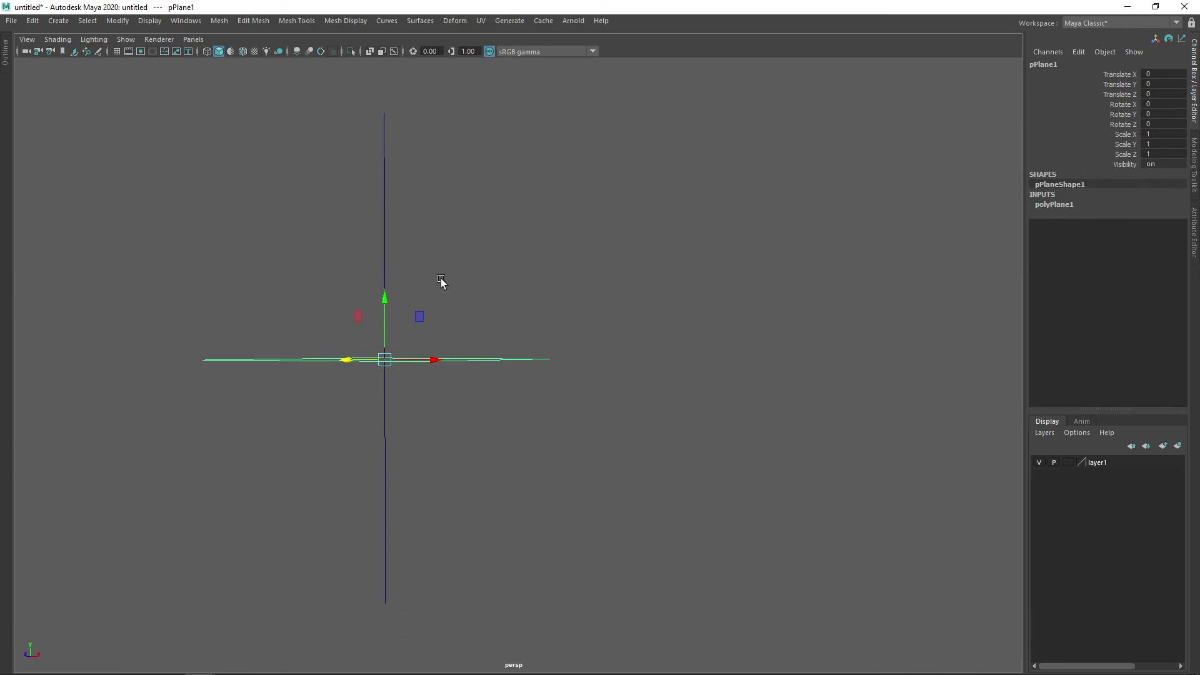
# - Select G55:G57 and open the intersection formula =B55+E55*(C55-B55)
pyautogui.hotkey('alt', 'Tab')
pyautogui.moveTo(882, 463); pyautogui.dragTo(887, 484)
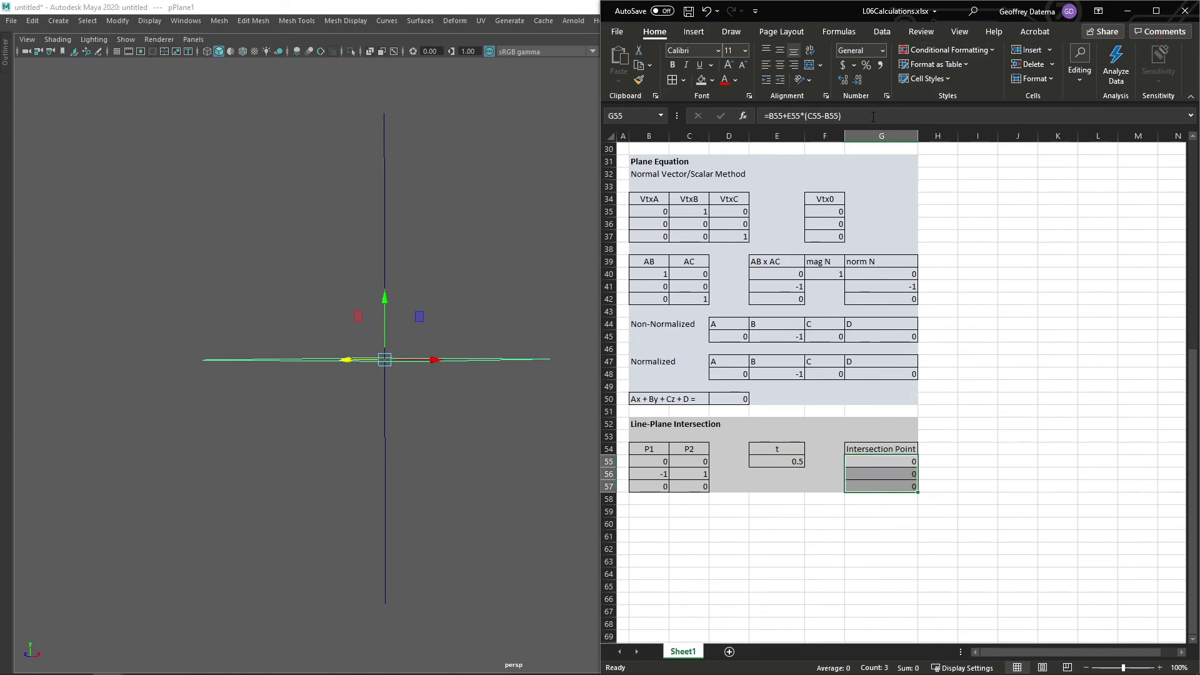
pyautogui.press('F2')
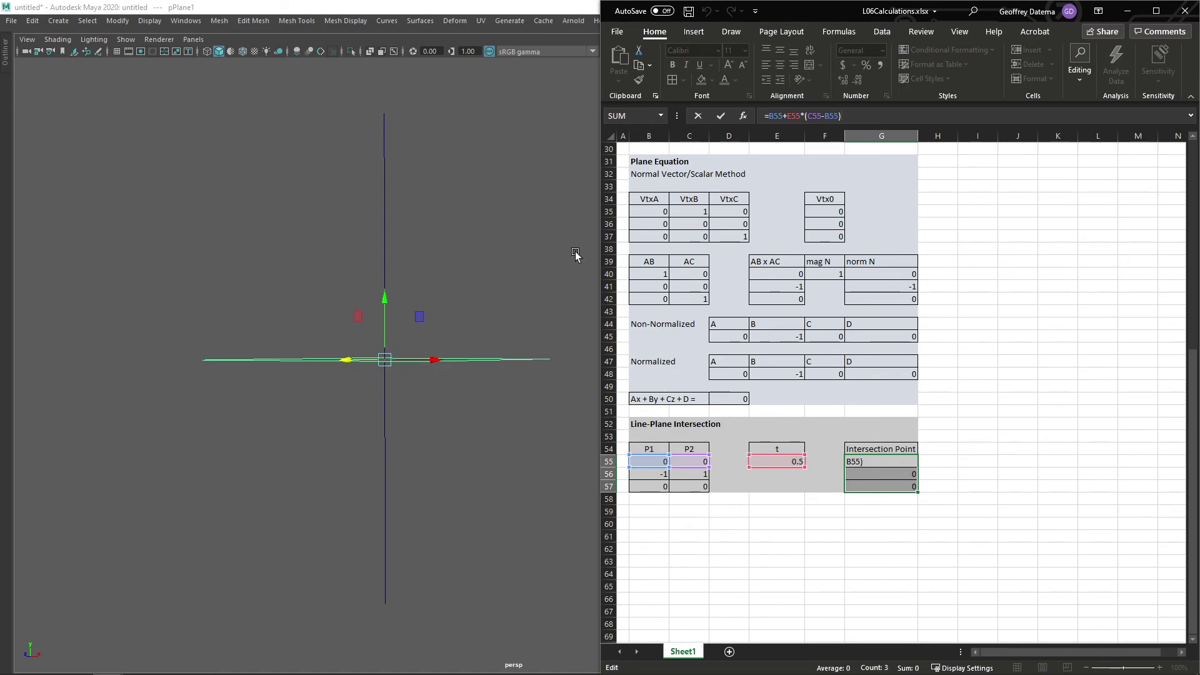
# - Select the vertical line in Maya and orbit to compare, then reselect the G55:G57 results
pyautogui.moveTo(282, 182); pyautogui.dragTo(410, 206)
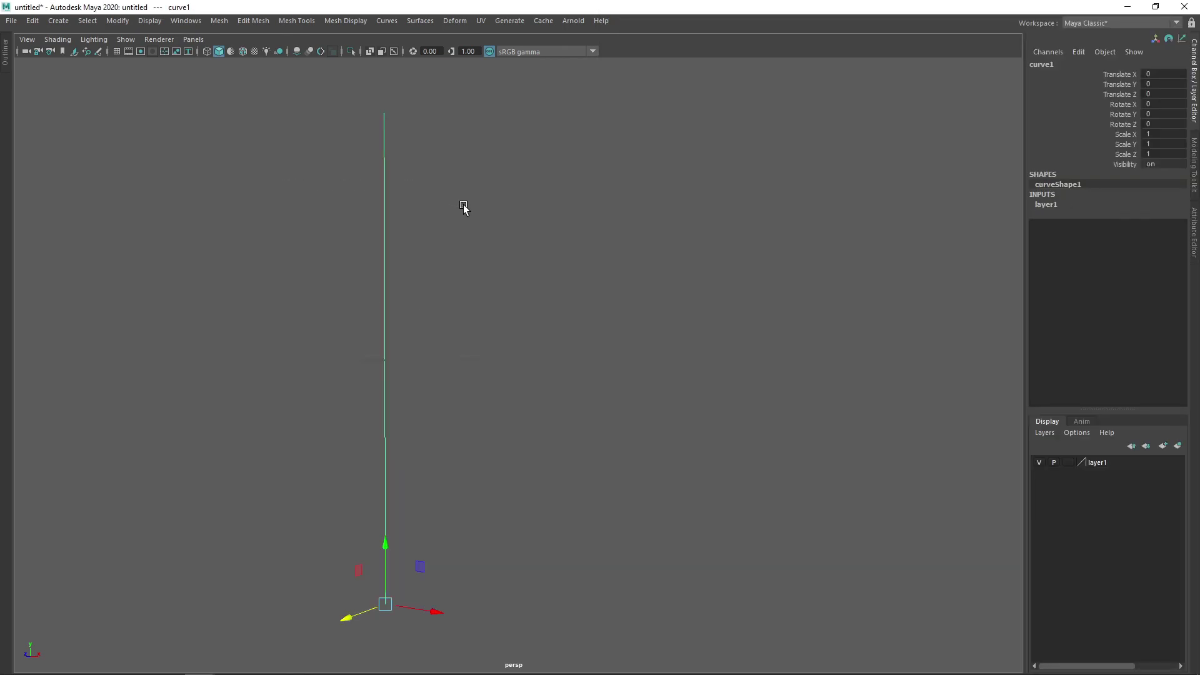
pyautogui.keyDown('alt'); pyautogui.moveTo(517, 257); pyautogui.dragTo(509, 270); pyautogui.keyUp('alt')
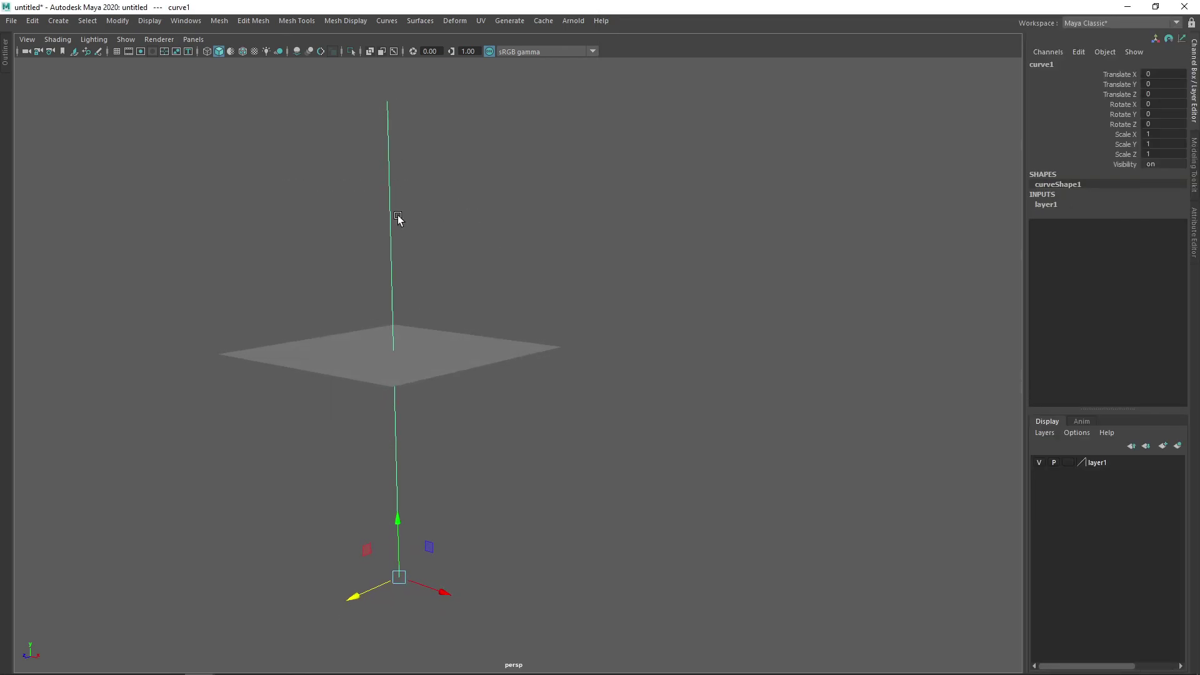
pyautogui.keyDown('alt'); pyautogui.moveTo(481, 225); pyautogui.dragTo(496, 232); pyautogui.keyUp('alt')
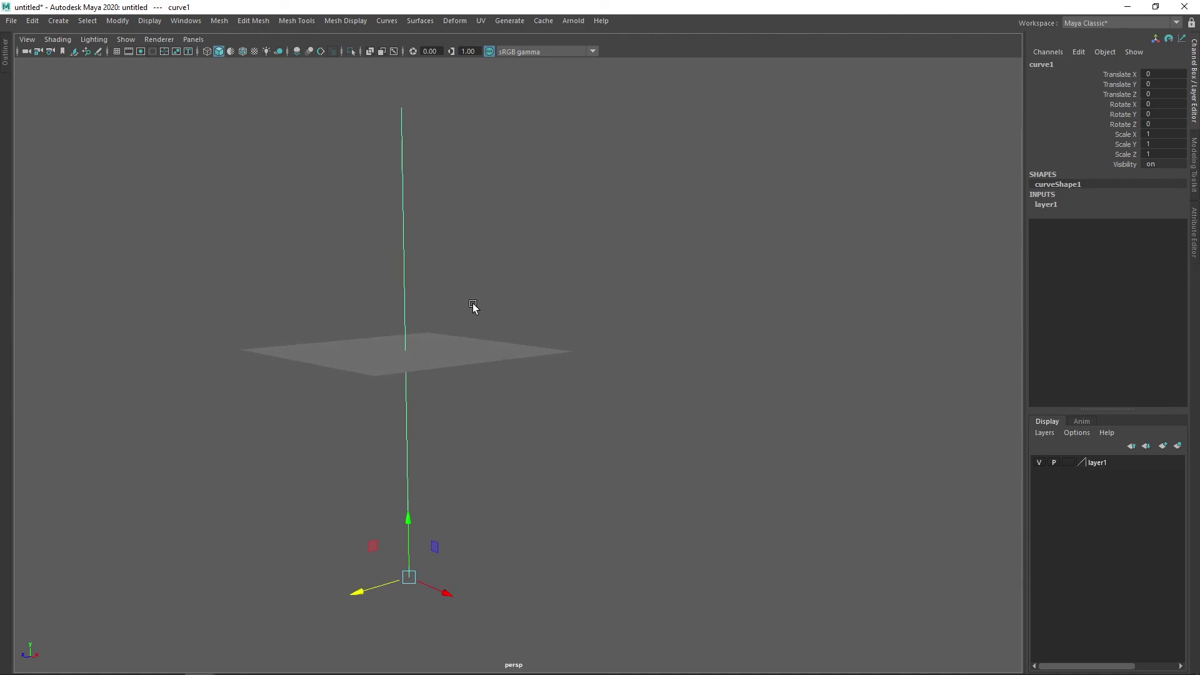
pyautogui.hotkey('alt', 'Tab')
pyautogui.moveTo(884, 461); pyautogui.dragTo(884, 484)
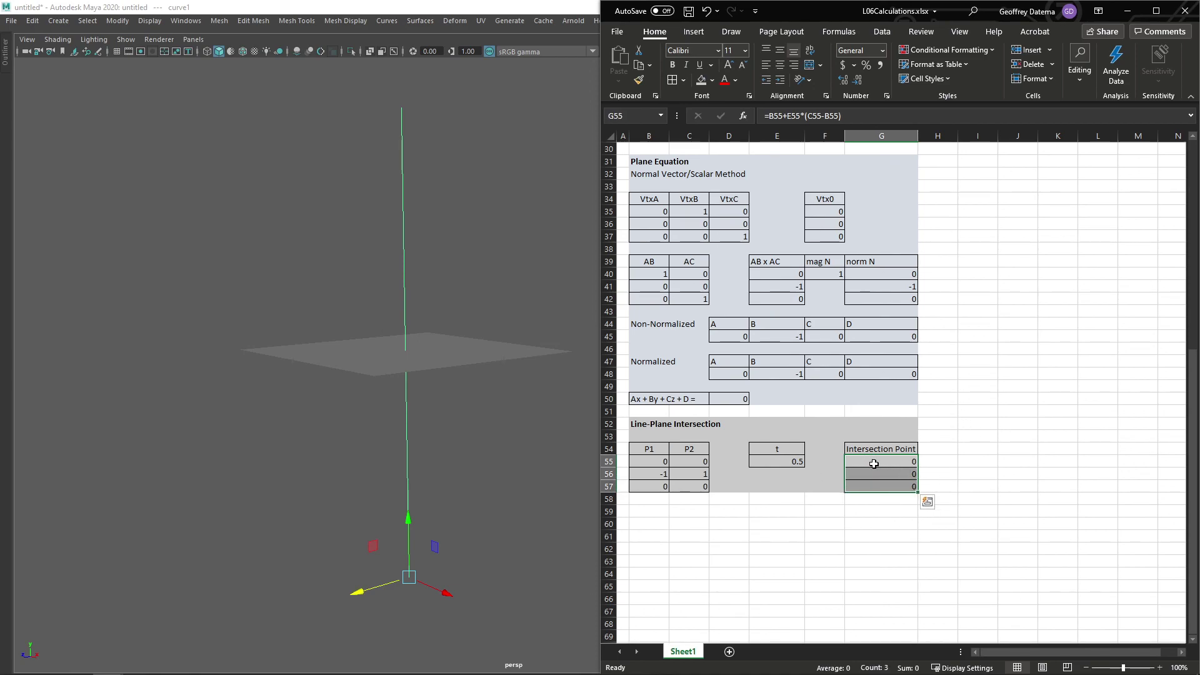
# - Display the ground grid beneath pPlane1 and tumble in for a closer, flatter view of the plane
pyautogui.click(440, 366)
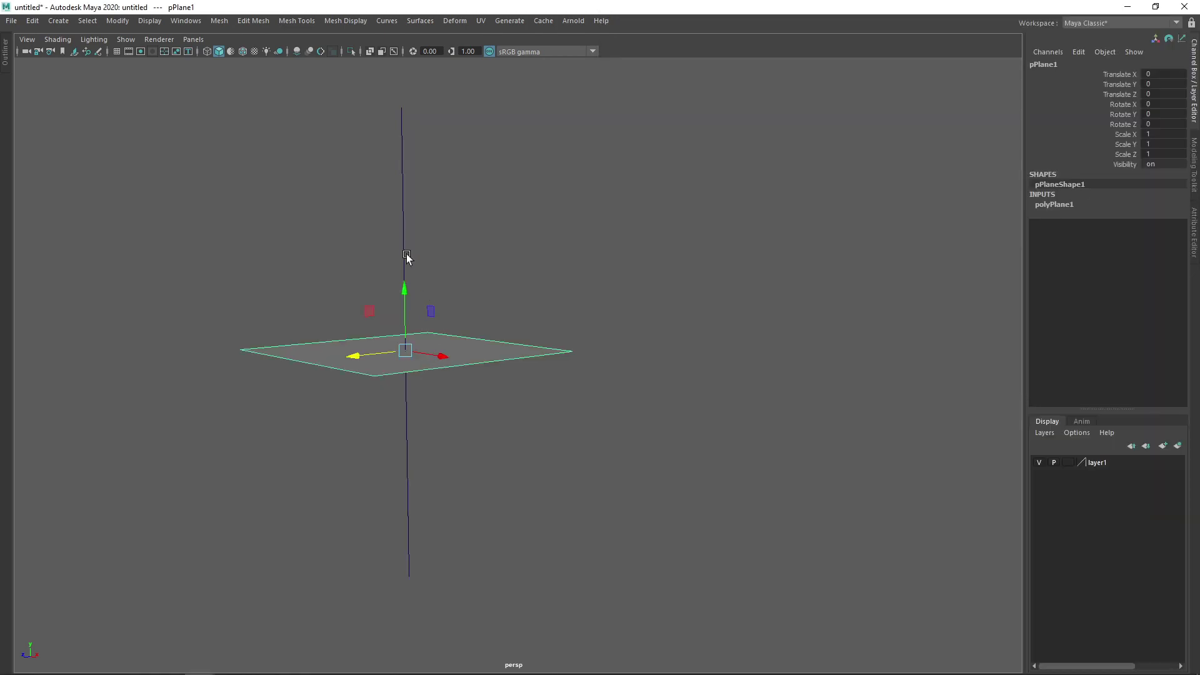
pyautogui.click(117, 51)
pyautogui.keyDown('alt'); pyautogui.moveTo(493, 268); pyautogui.dragTo(560, 290); pyautogui.keyUp('alt')
pyautogui.keyDown('alt'); pyautogui.moveTo(672, 253); pyautogui.dragTo(625, 280); pyautogui.keyUp('alt')
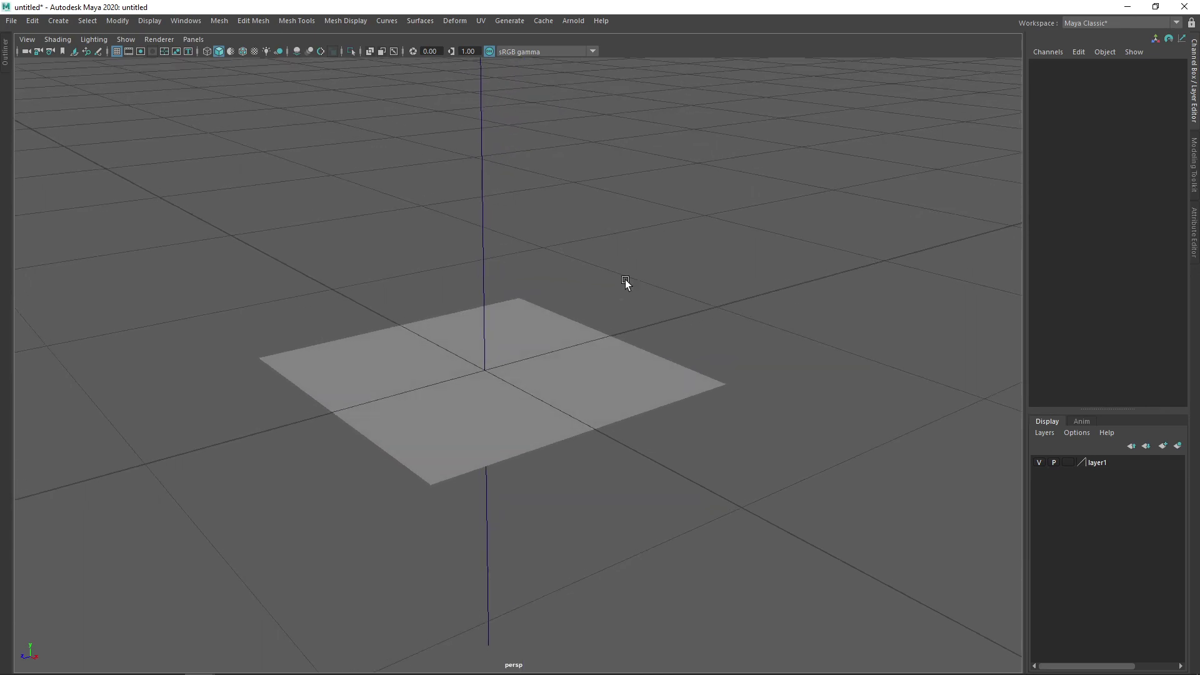
pyautogui.click(601, 337)
pyautogui.moveTo(626, 341)
pyautogui.keyDown('alt'); pyautogui.mouseDown()
pyautogui.moveTo(633, 331)
pyautogui.moveTo(562, 343)
pyautogui.moveTo(611, 327)
pyautogui.mouseUp(); pyautogui.keyUp('alt')
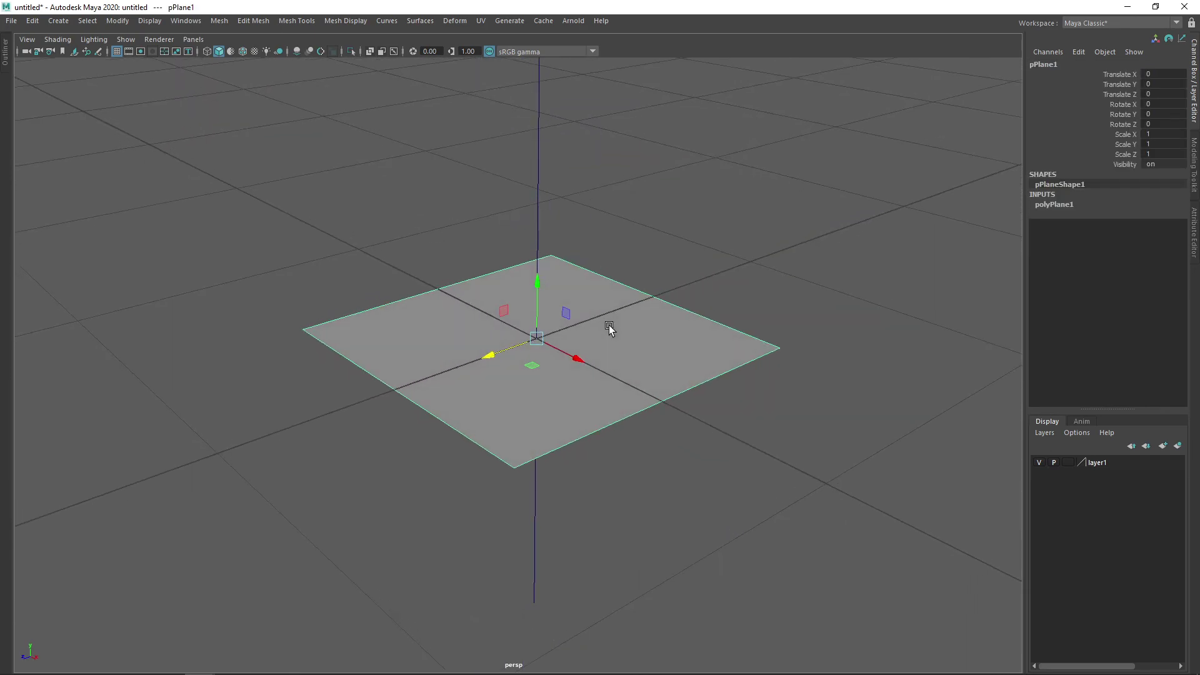